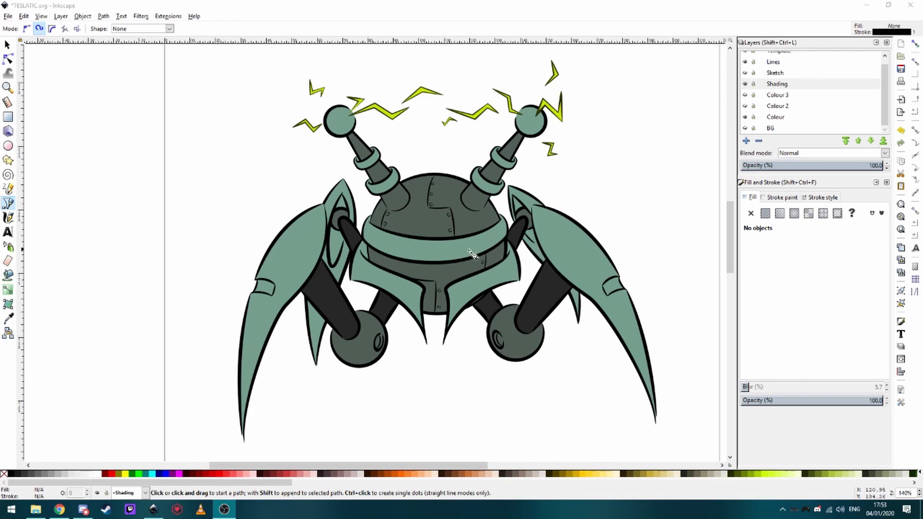
Step: Zoom in on the right antenna ball and make Shading the current layer
scroll(550, 96, up, 5)
scroll(551, 96, right, 3)
scroll(485, 265, up, 1)
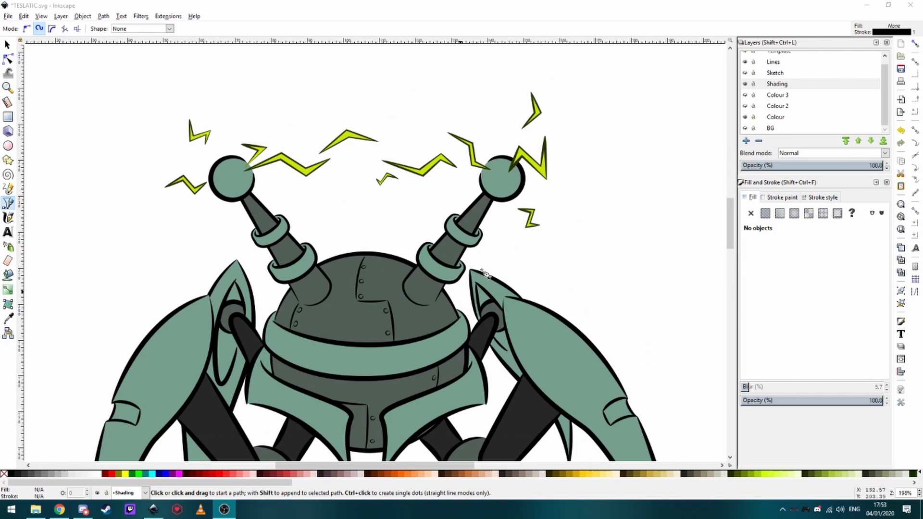
scroll(519, 139, up, 3)
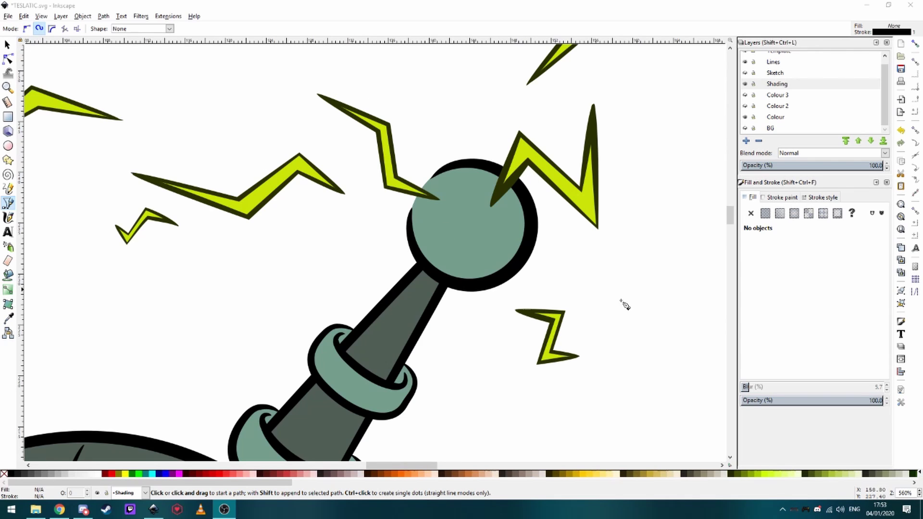
scroll(483, 208, up, 1)
scroll(532, 215, up, 1)
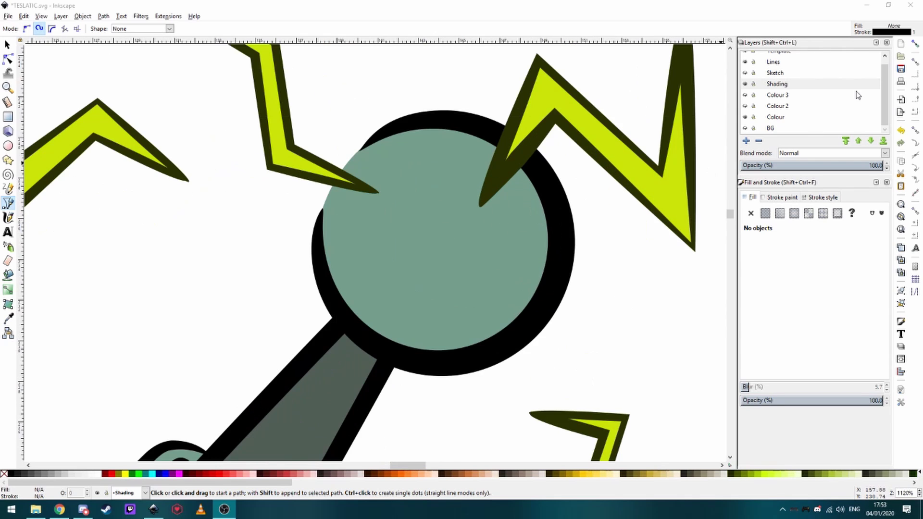
click(791, 84)
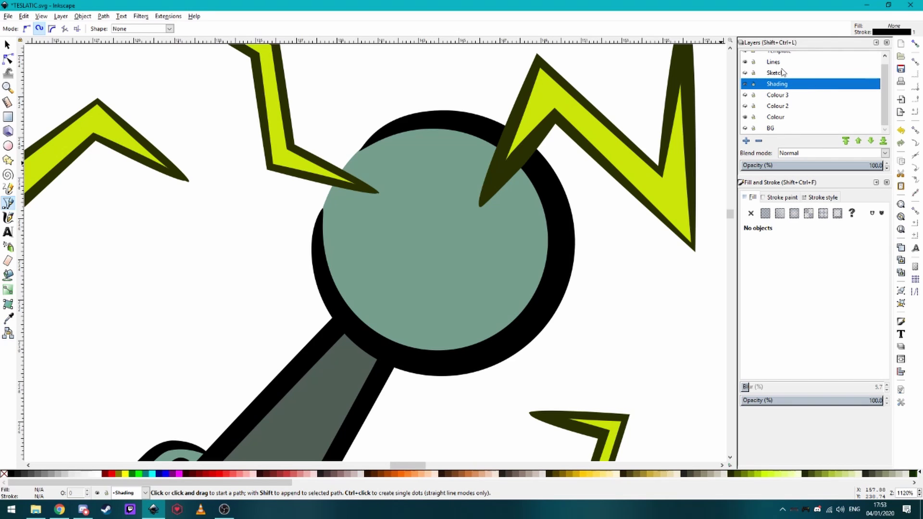
scroll(807, 116, up, 1)
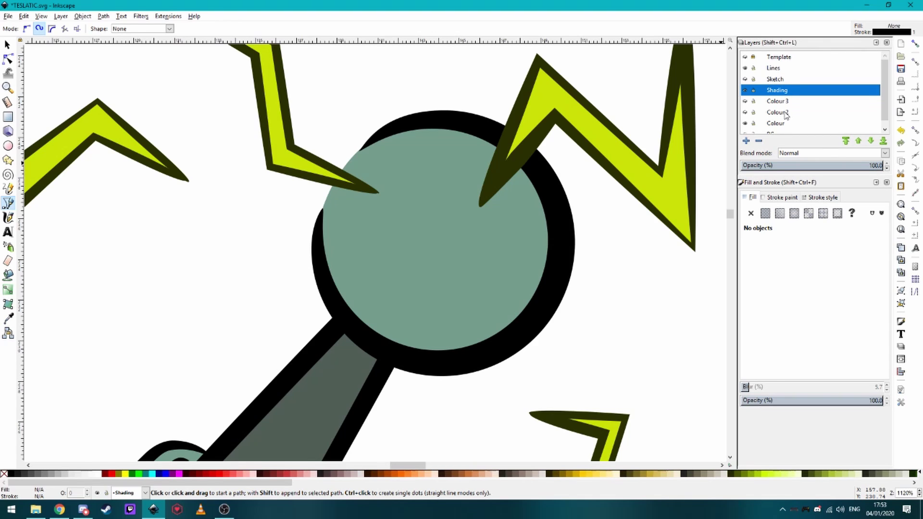
scroll(786, 115, down, 1)
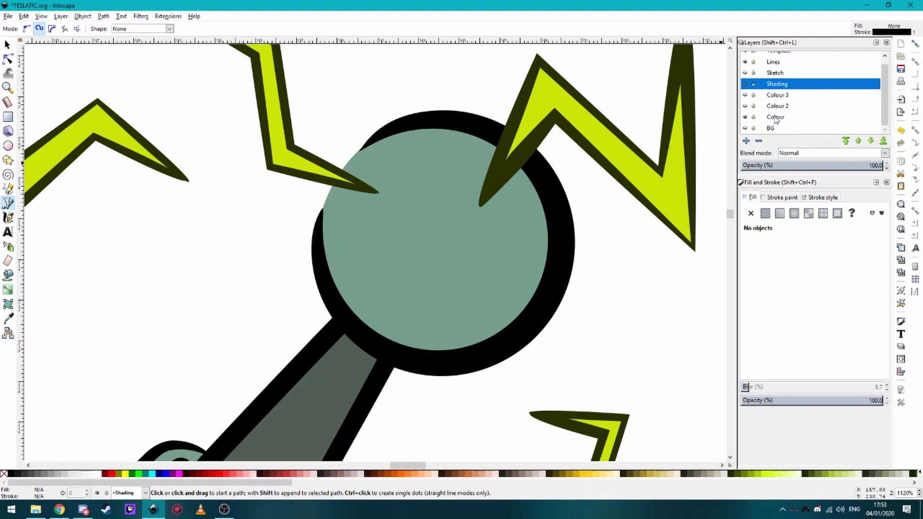
scroll(469, 226, down, 6)
scroll(468, 226, down, 3)
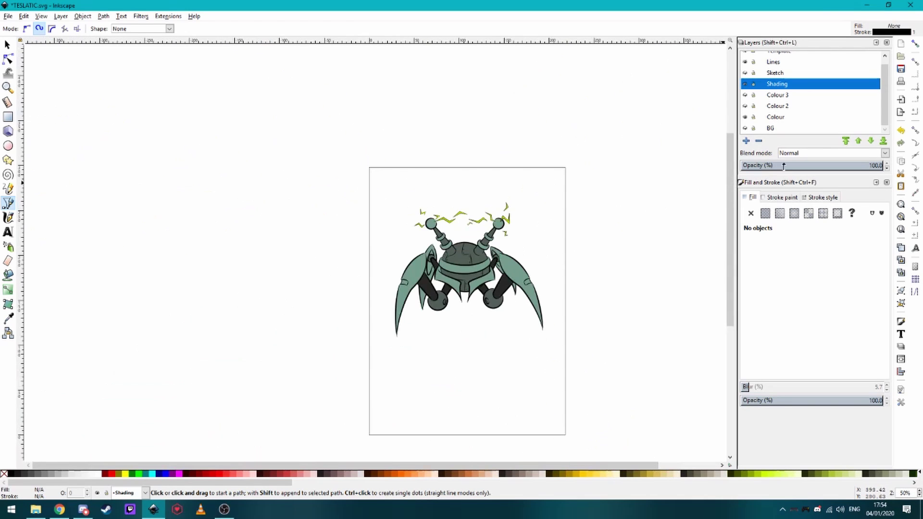
click(746, 95)
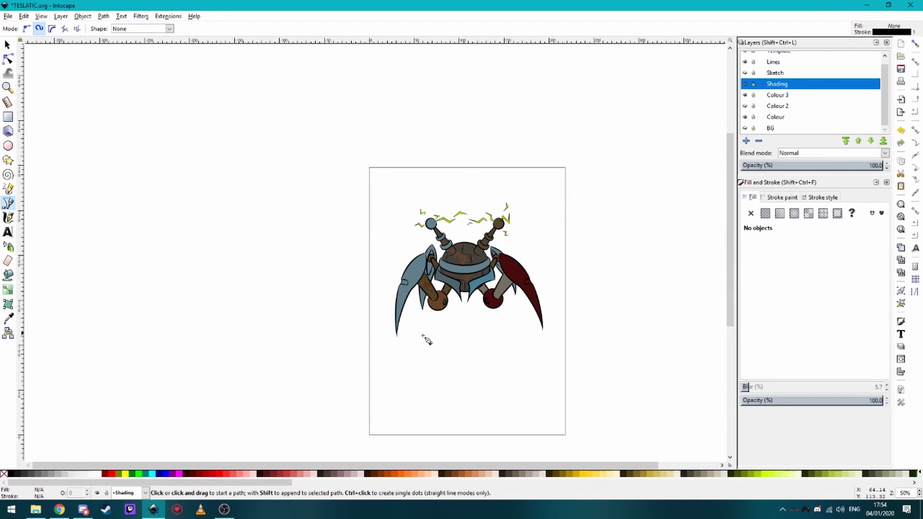
scroll(417, 344, up, 3)
scroll(581, 207, down, 1)
scroll(582, 206, up, 1)
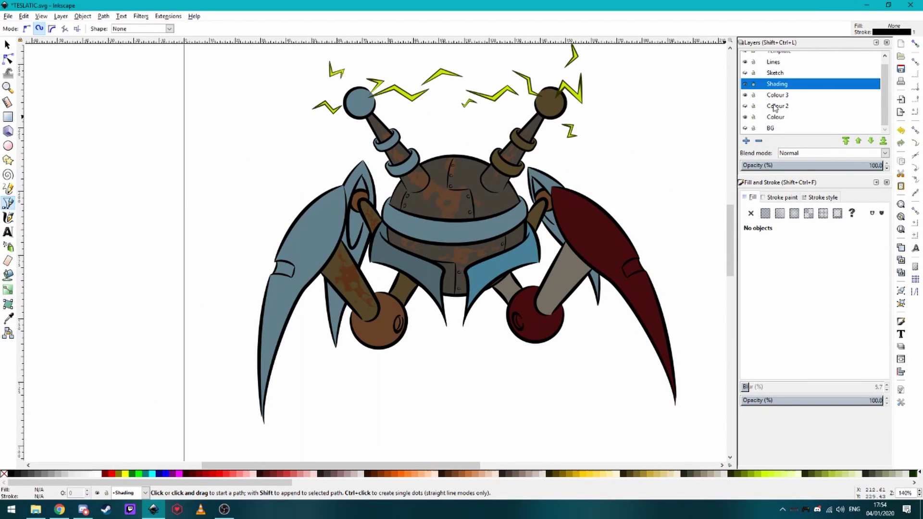
click(746, 95)
scroll(665, 177, down, 1)
scroll(539, 159, up, 2)
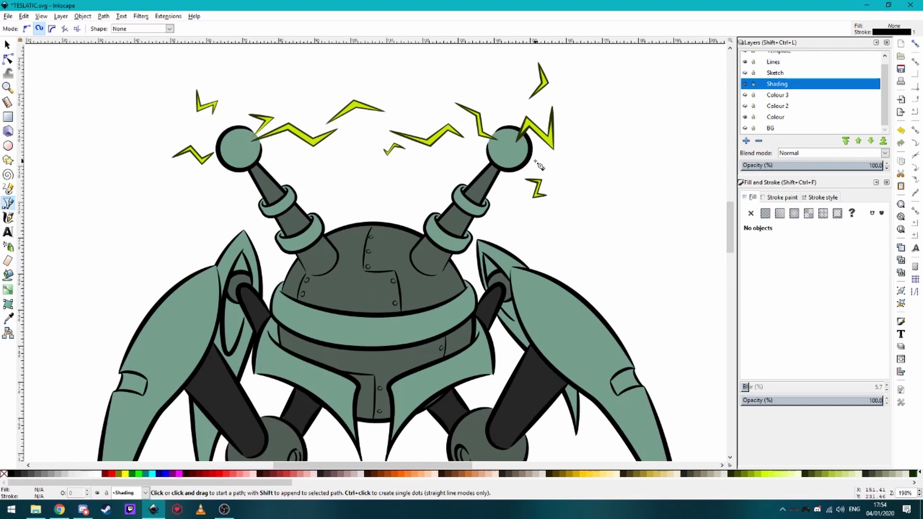
scroll(479, 199, down, 1)
scroll(480, 200, up, 6)
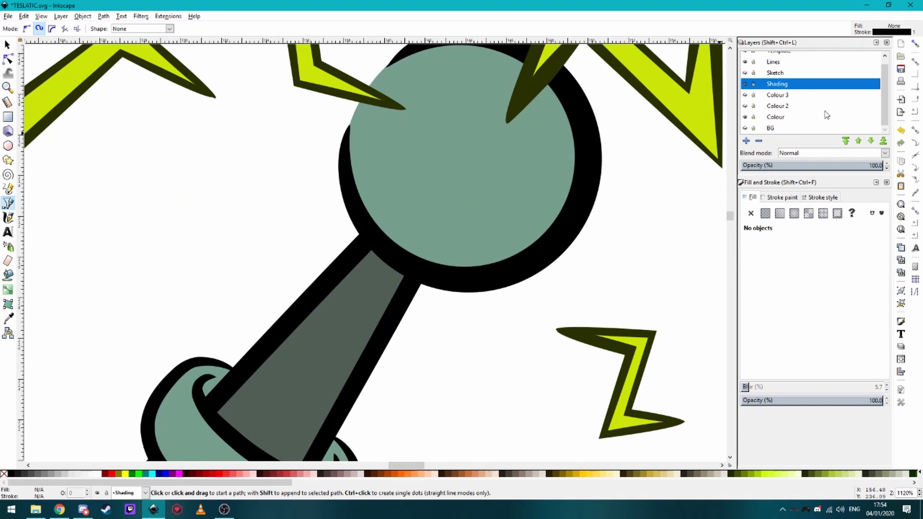
scroll(329, 221, down, 1)
scroll(350, 226, up, 1)
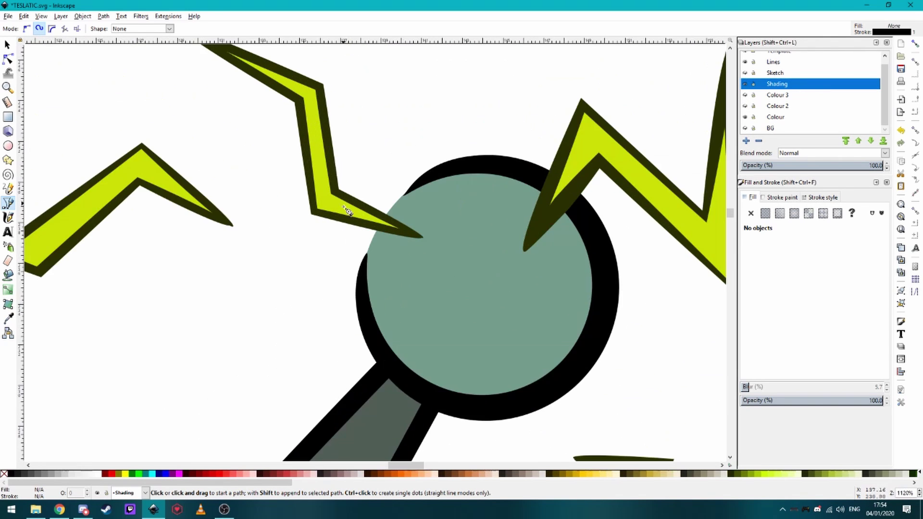
scroll(538, 238, down, 5)
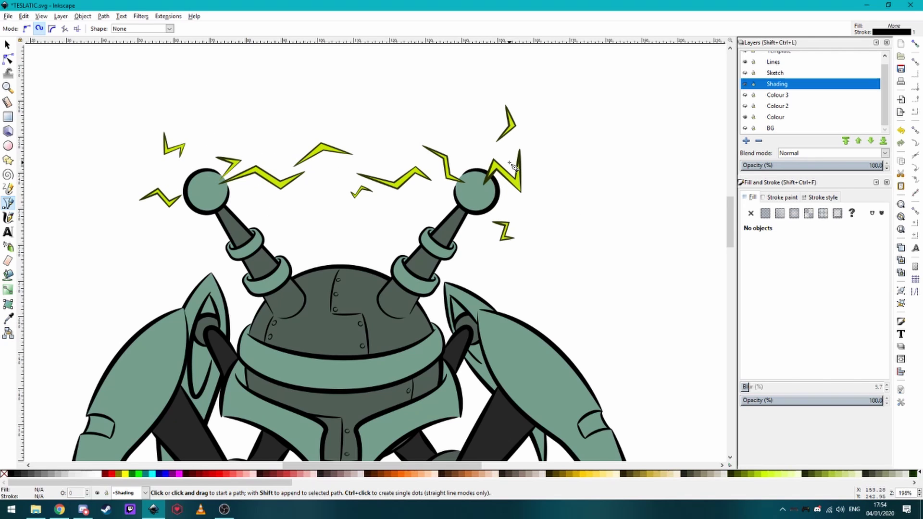
scroll(514, 167, up, 5)
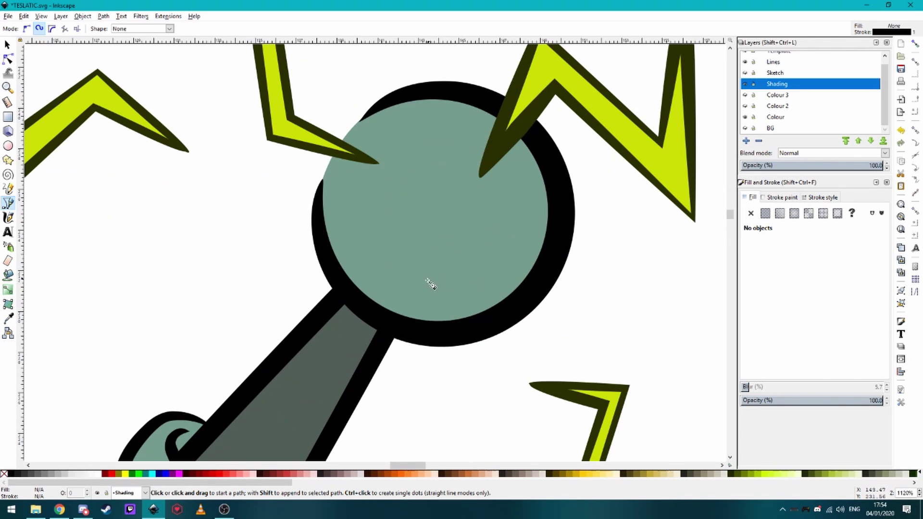
Step: Draw a closed Spiro circle inside the right antenna ball with three points
click(39, 29)
click(333, 218)
click(353, 300)
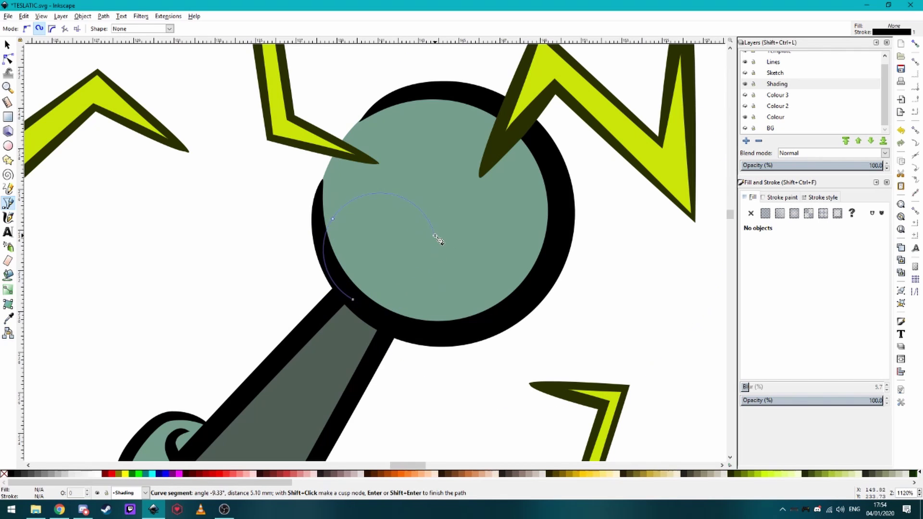
click(412, 209)
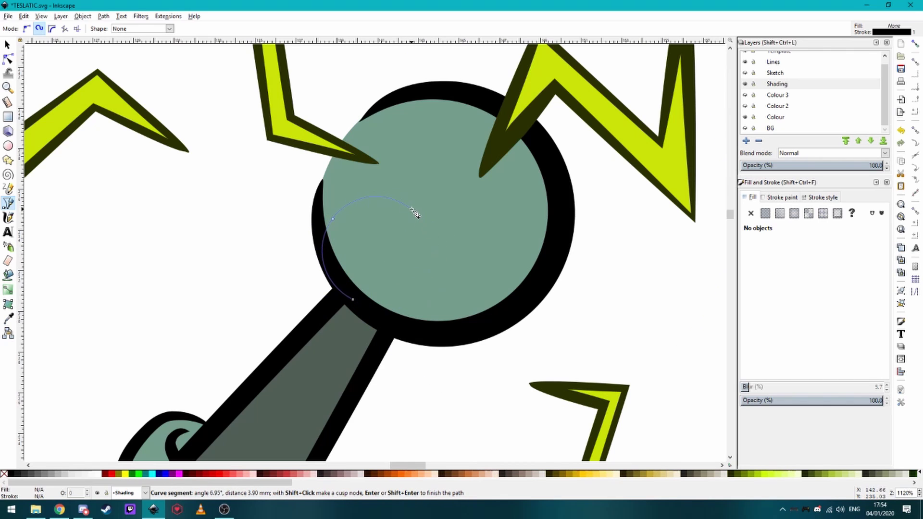
click(354, 301)
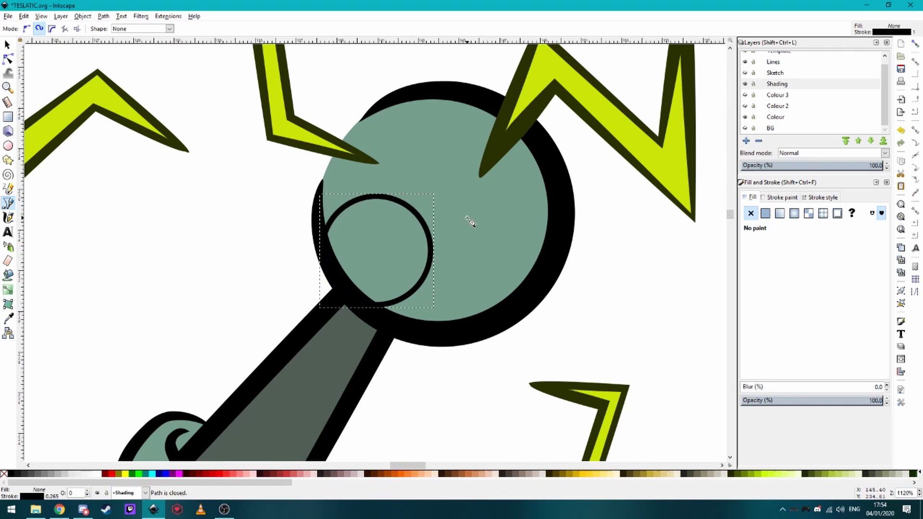
Step: Move and scale the circle to about 7.16 mm, fitting inside the ball
click(8, 45)
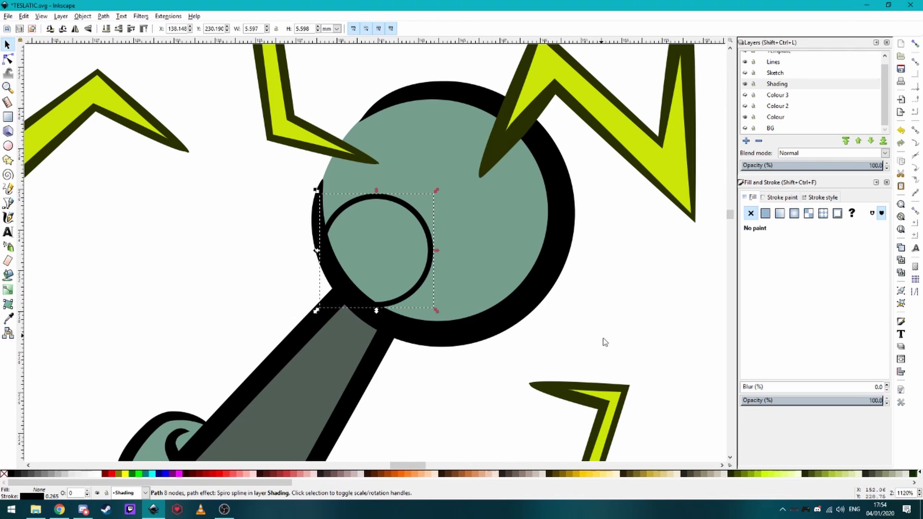
drag(428, 260, 455, 274)
drag(464, 206, 480, 191)
drag(471, 249, 500, 263)
mouse_move(503, 170)
mouse_down()
mouse_move(484, 179)
mouse_move(492, 179)
mouse_up()
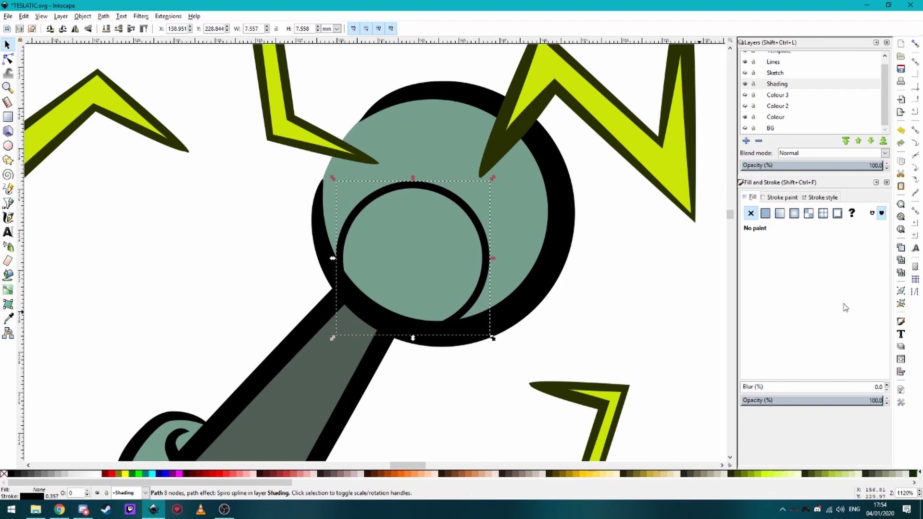
Step: Fill the inner circle flat near-black (151521ff) and set its stroke to none
click(765, 214)
click(783, 198)
click(750, 214)
click(757, 198)
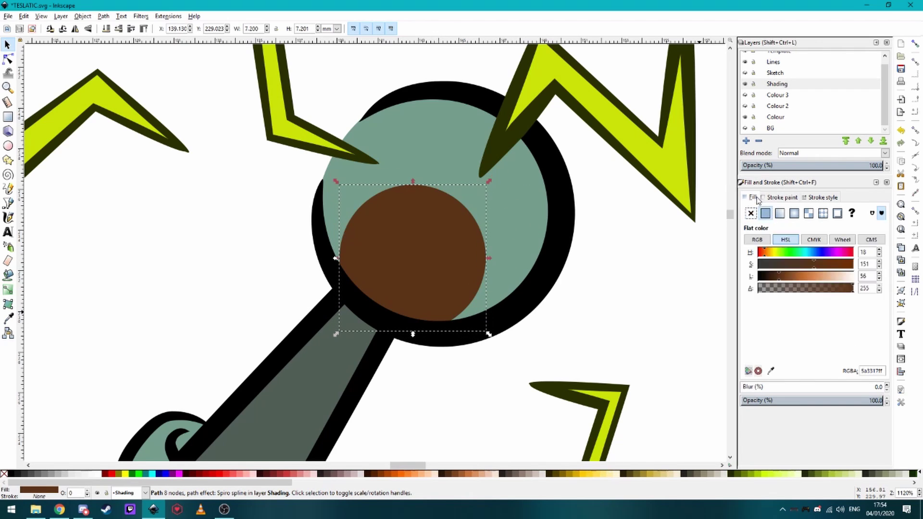
drag(826, 256, 787, 265)
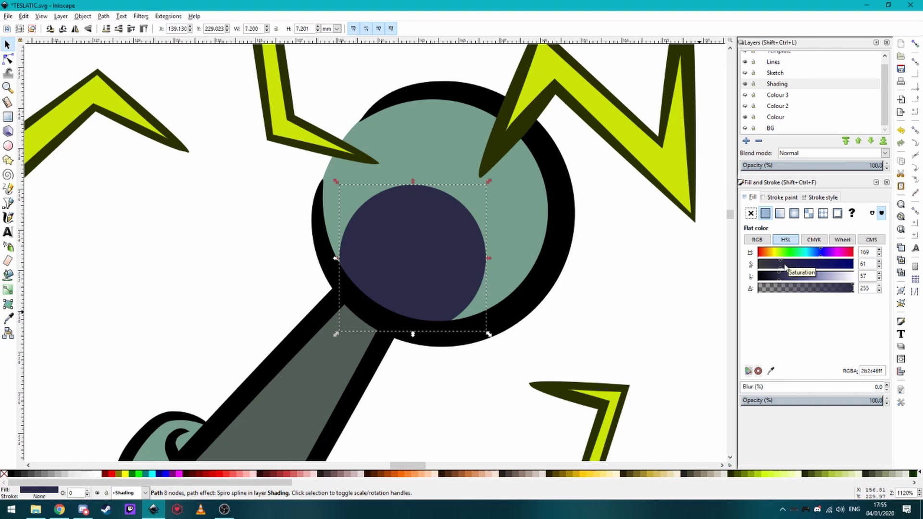
drag(778, 277, 768, 277)
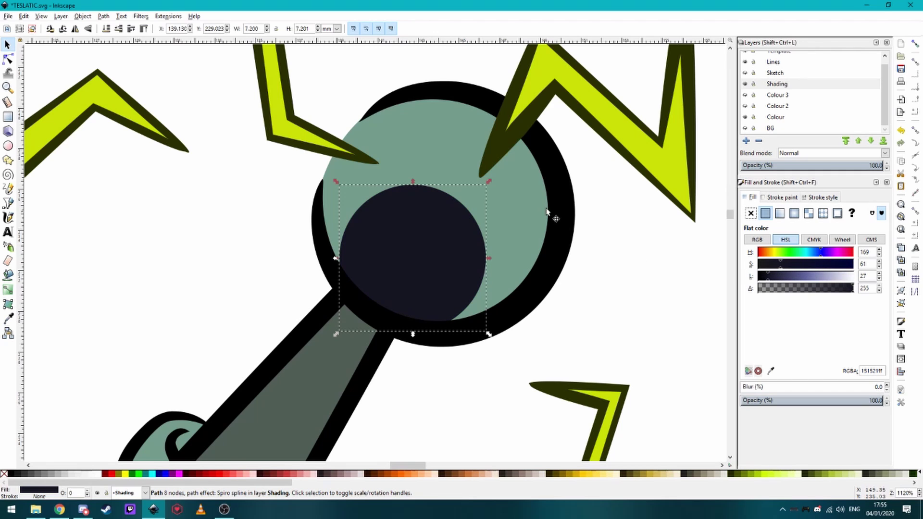
scroll(543, 206, down, 5)
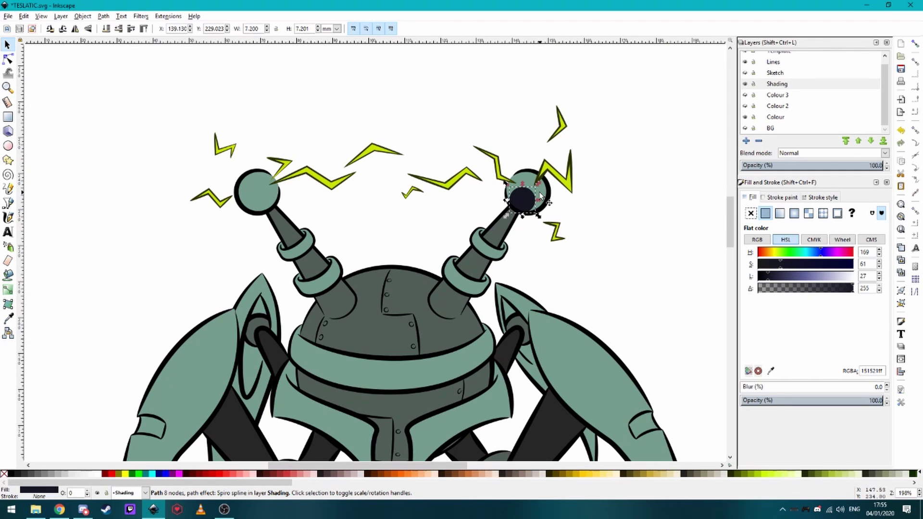
scroll(539, 194, up, 3)
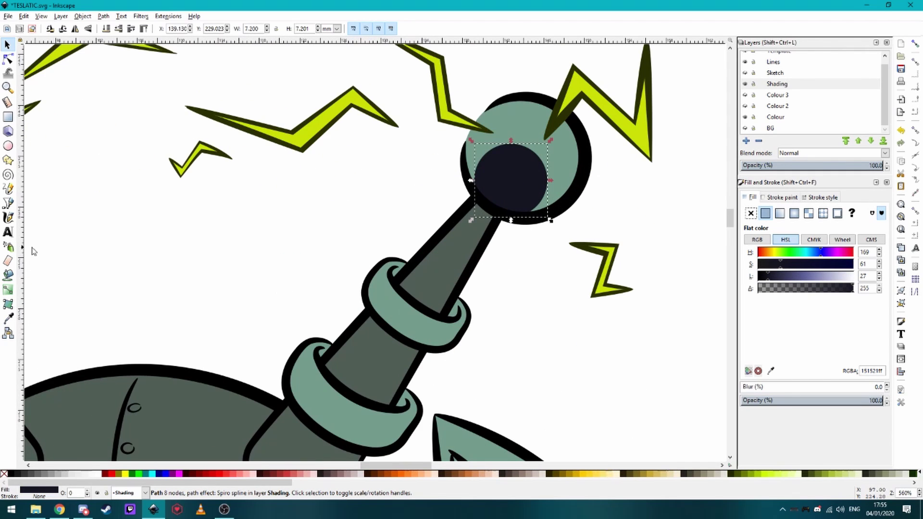
click(8, 203)
Step: Draw a closed crescent-shaped Bezier path beneath the upper antenna ring
scroll(150, 48, down, 1)
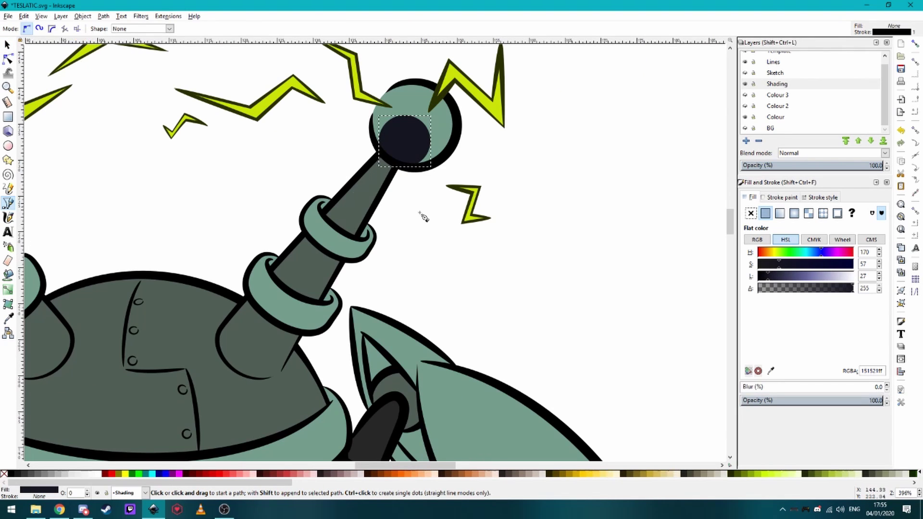
scroll(611, 283, down, 2)
scroll(528, 253, up, 1)
scroll(512, 190, down, 2)
scroll(510, 188, down, 1)
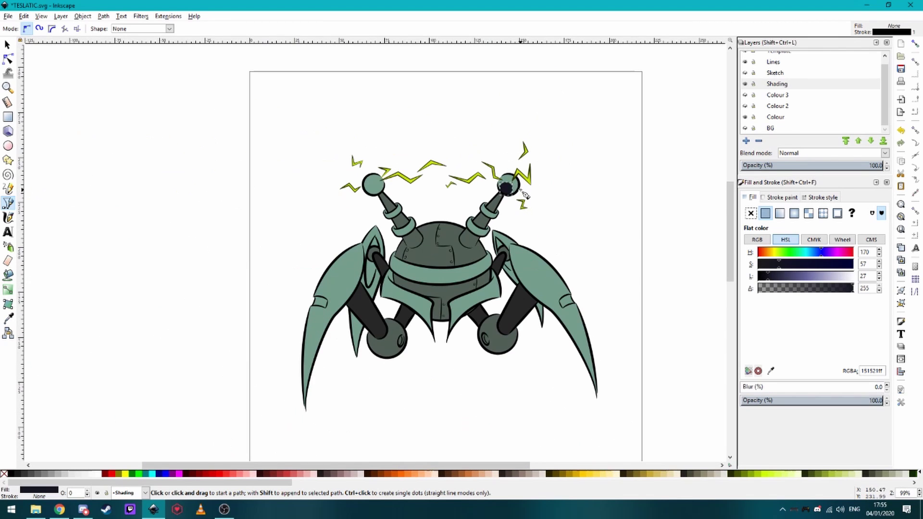
scroll(524, 194, up, 7)
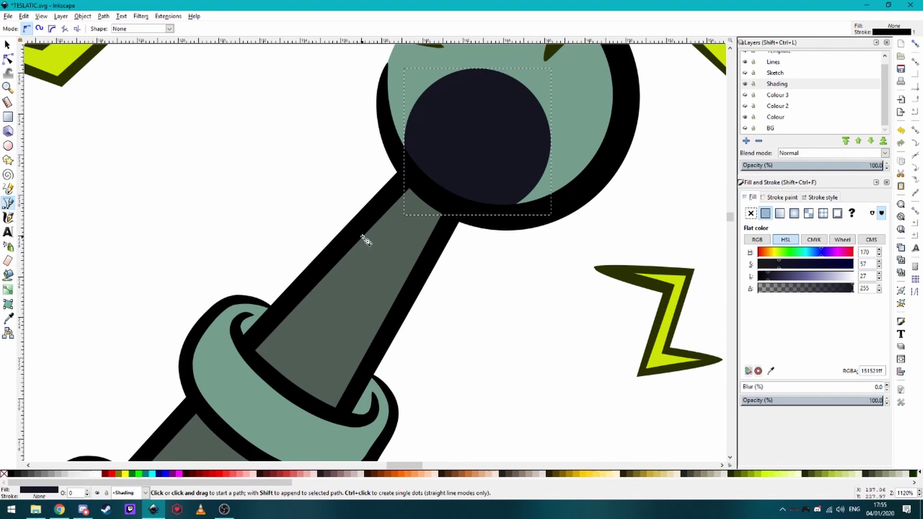
scroll(274, 356, down, 3)
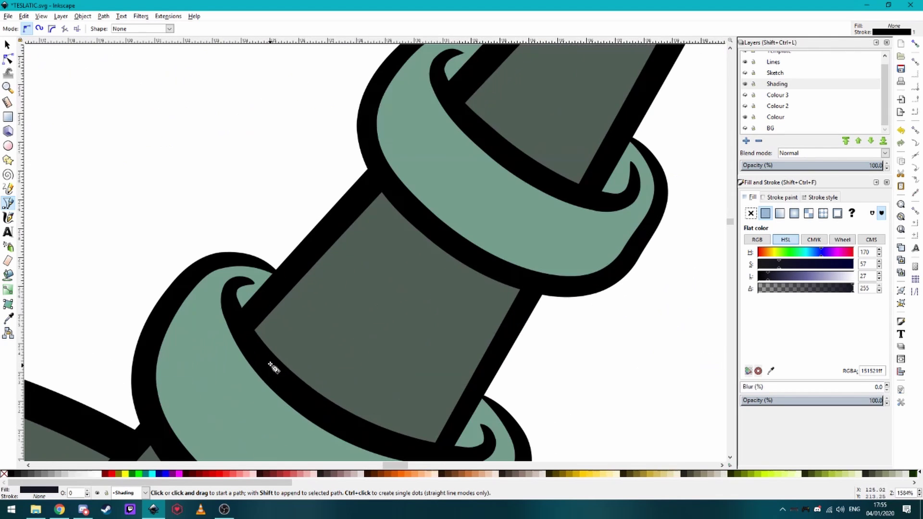
scroll(377, 210, down, 2)
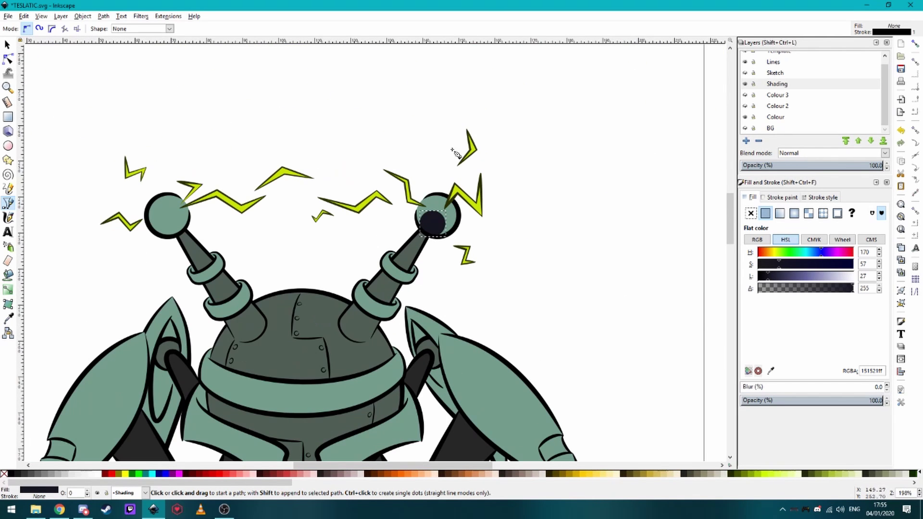
scroll(385, 271, up, 6)
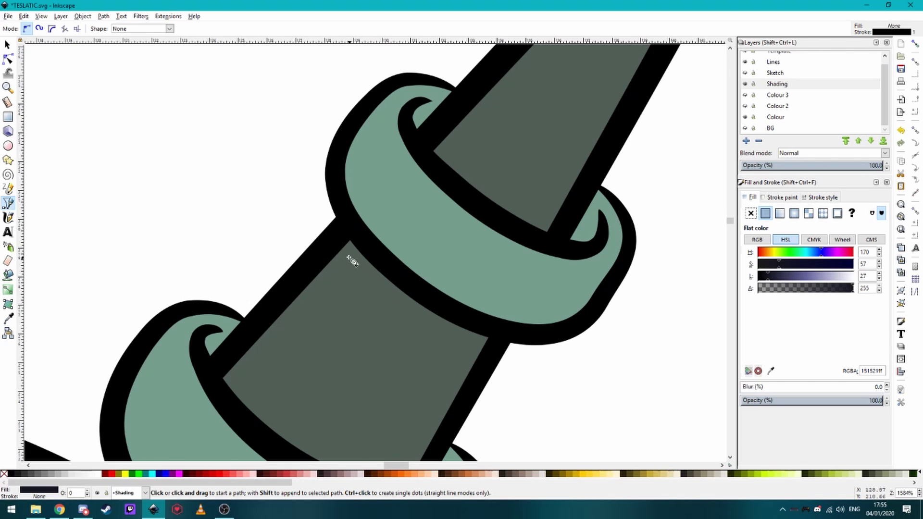
drag(331, 251, 347, 363)
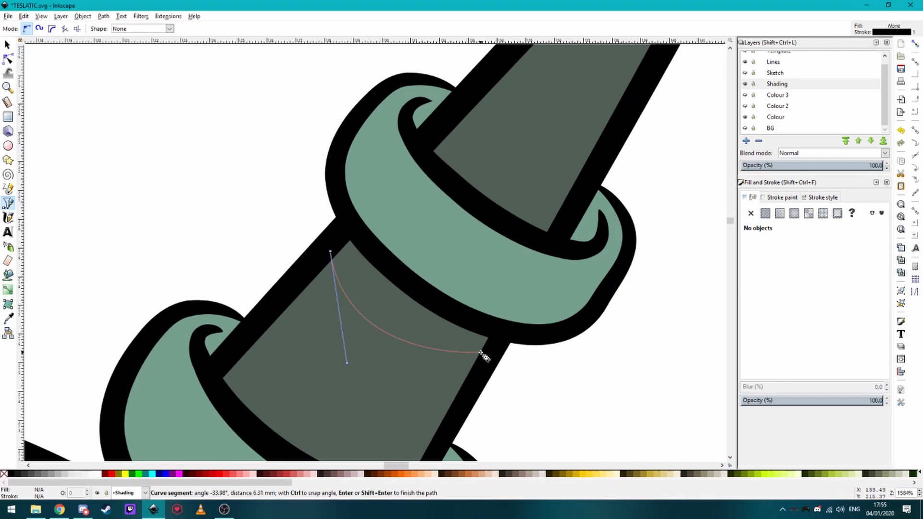
drag(494, 349, 507, 336)
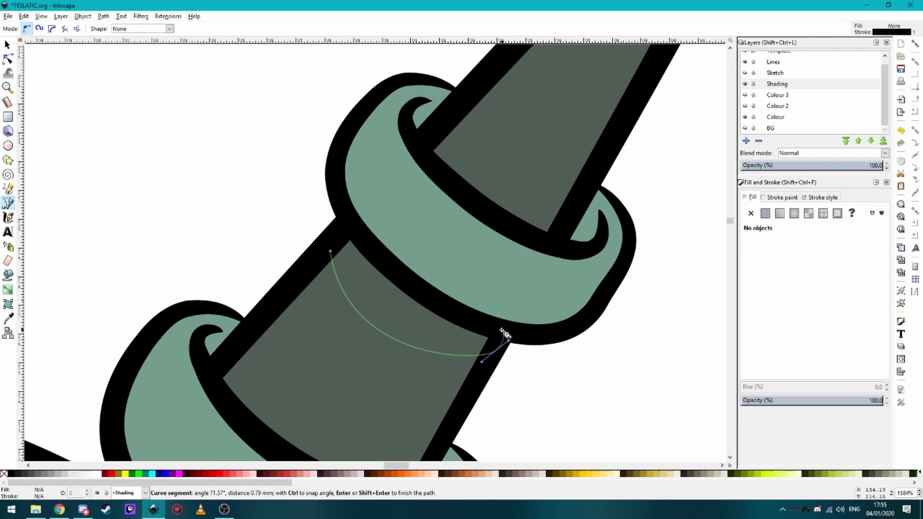
drag(356, 234, 351, 230)
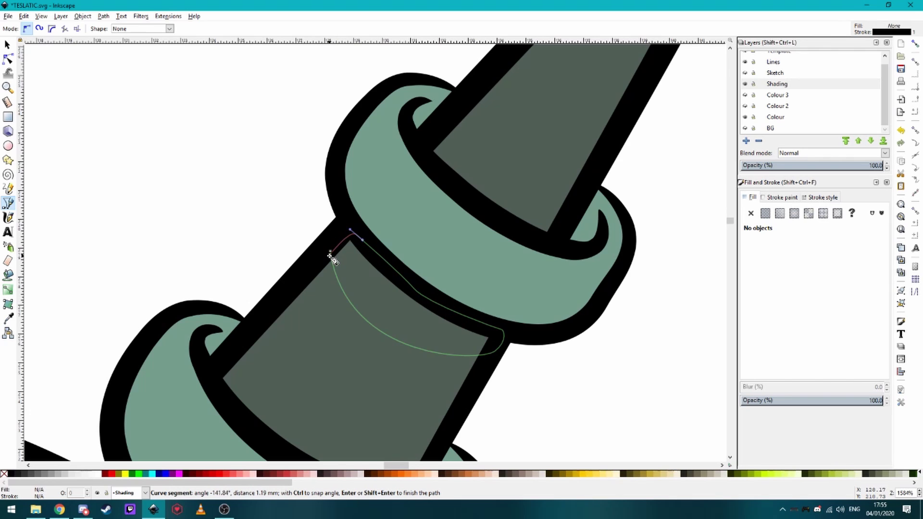
click(331, 252)
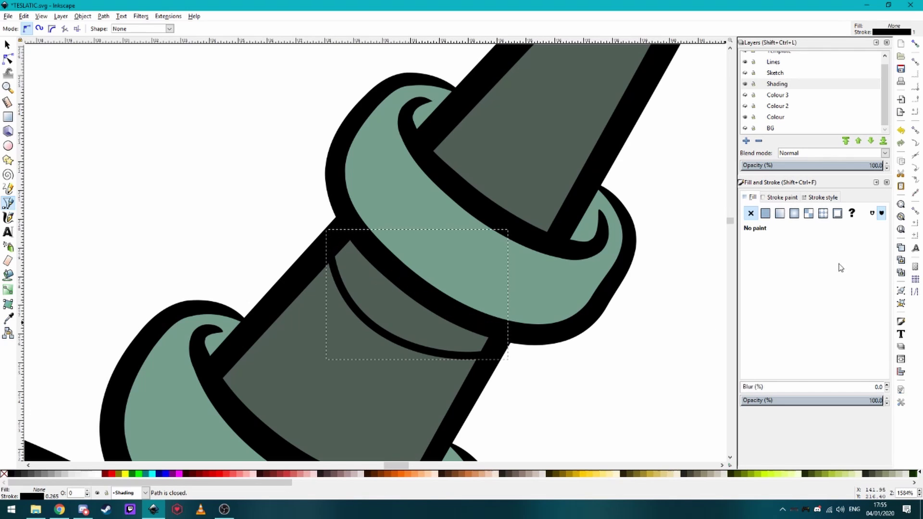
Step: Fill the new shadow dark navy and remove its outline
click(765, 213)
click(782, 197)
click(750, 213)
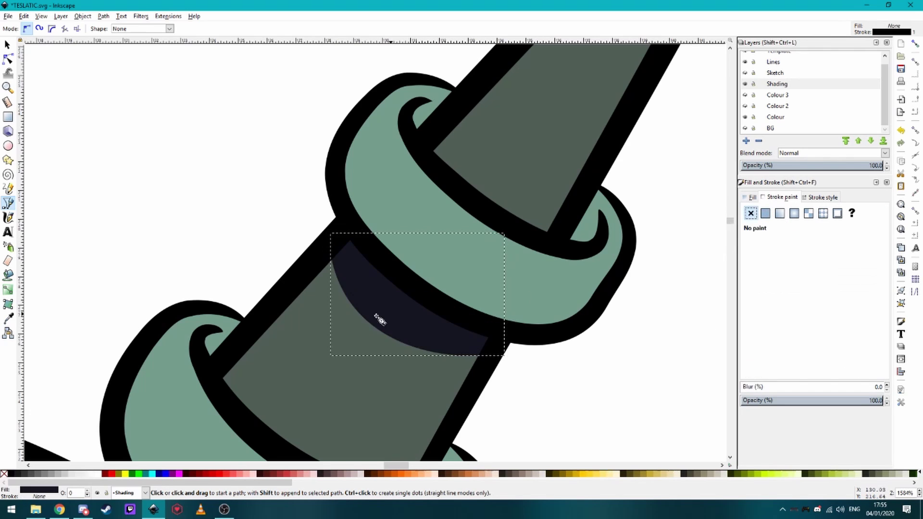
scroll(345, 316, down, 5)
Step: Trace a closed shadow path under the lower collar where the antenna meets the dome
scroll(310, 346, up, 4)
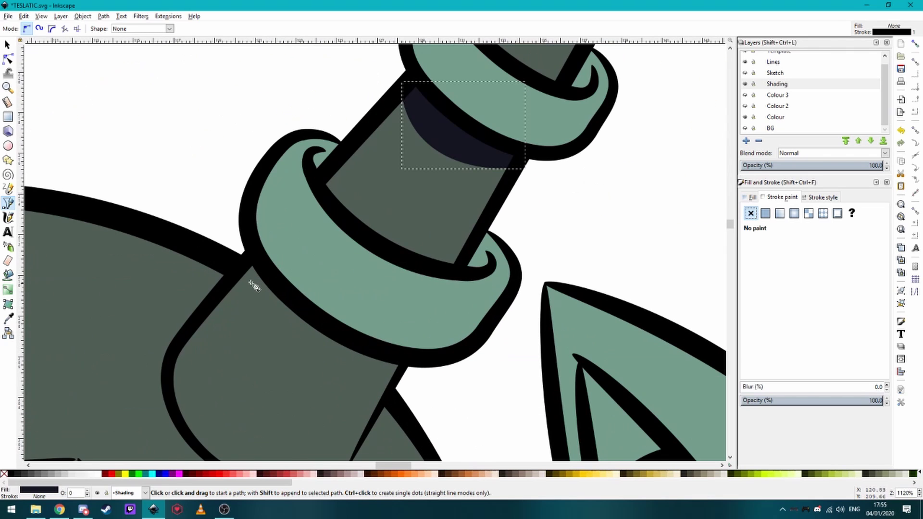
click(244, 269)
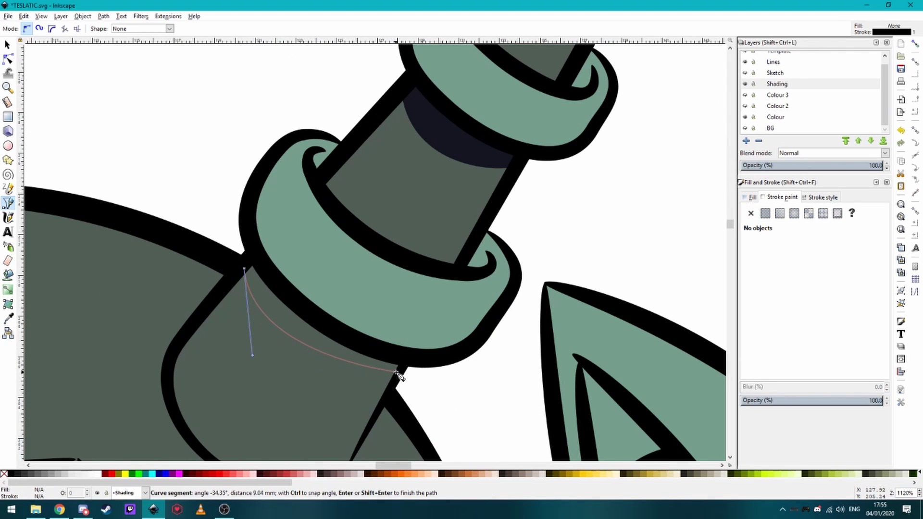
drag(397, 373, 524, 345)
scroll(370, 412, up, 2)
key(Return)
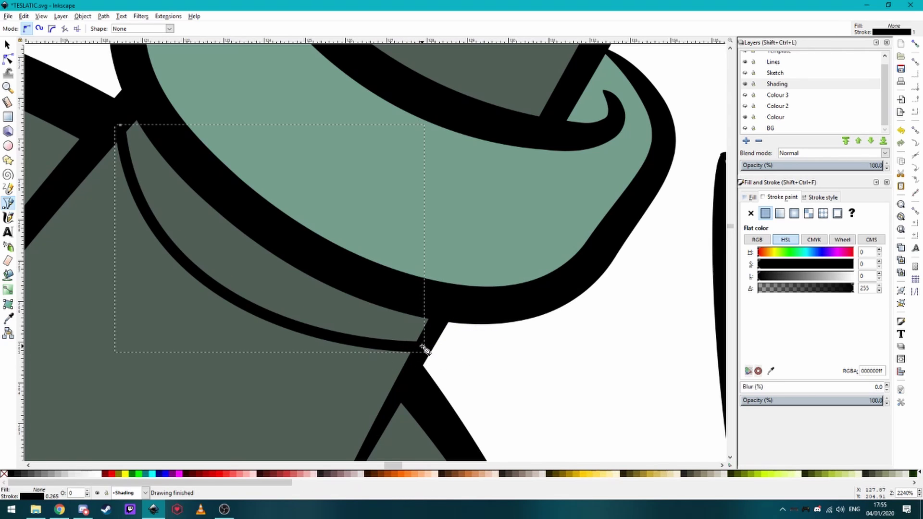
click(425, 348)
click(444, 299)
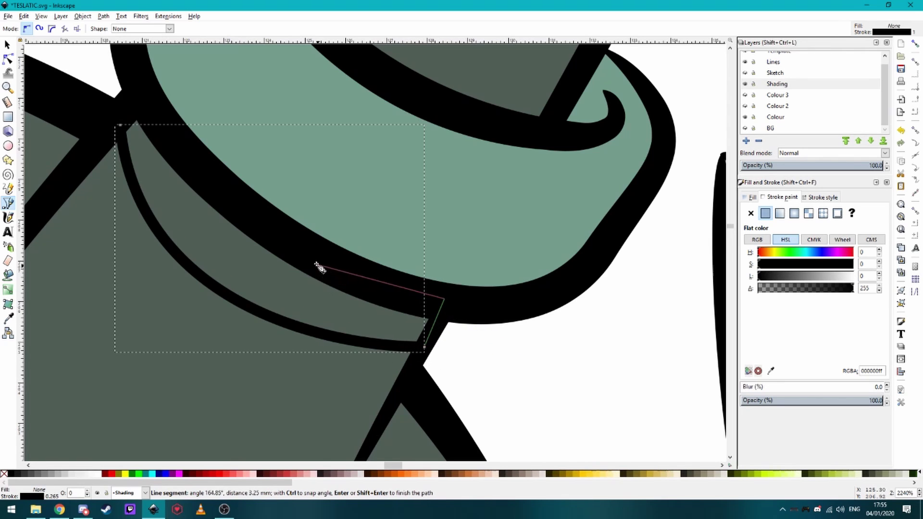
drag(311, 261, 282, 229)
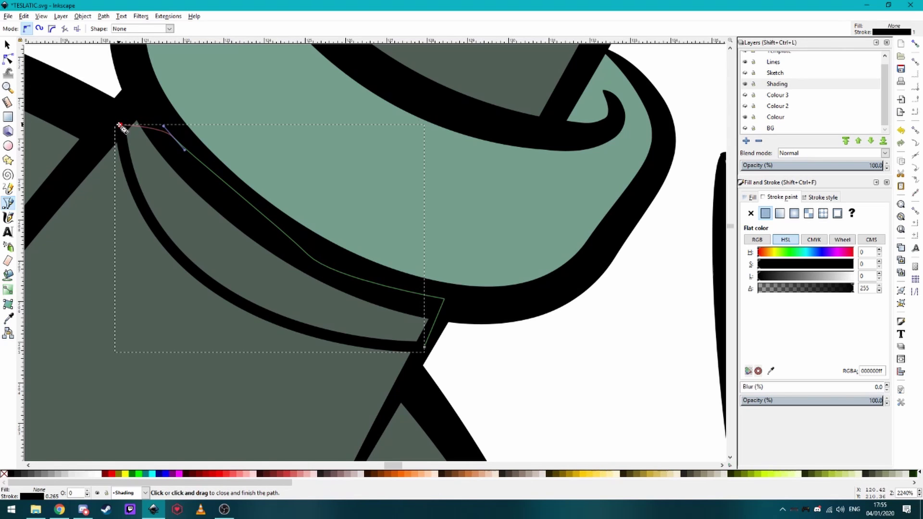
drag(121, 126, 121, 166)
scroll(469, 289, down, 1)
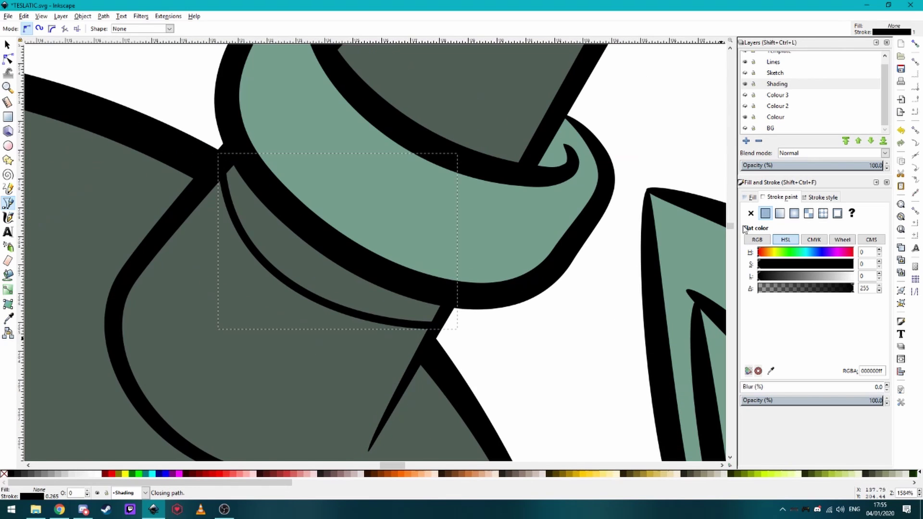
Step: Remove the shadow's stroke and fill it flat dark navy #151521
click(751, 213)
click(750, 197)
click(765, 213)
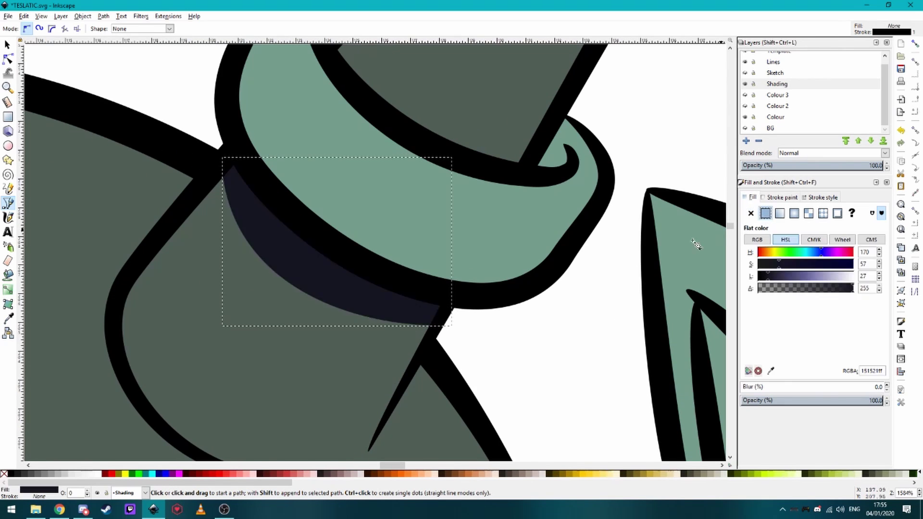
scroll(656, 255, down, 5)
Step: Trace a closed shading outline across the lower collar ring
scroll(449, 212, up, 2)
scroll(360, 305, down, 1)
scroll(289, 284, up, 2)
scroll(286, 326, up, 1)
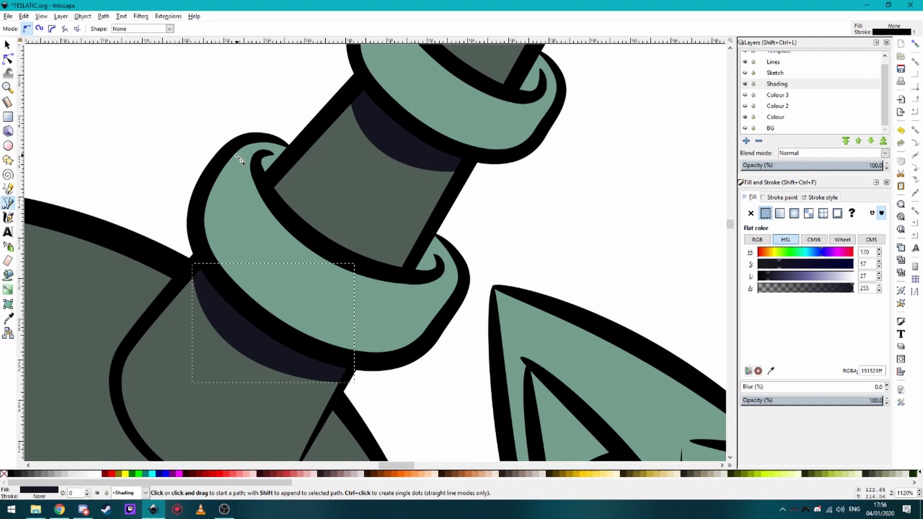
drag(232, 155, 215, 191)
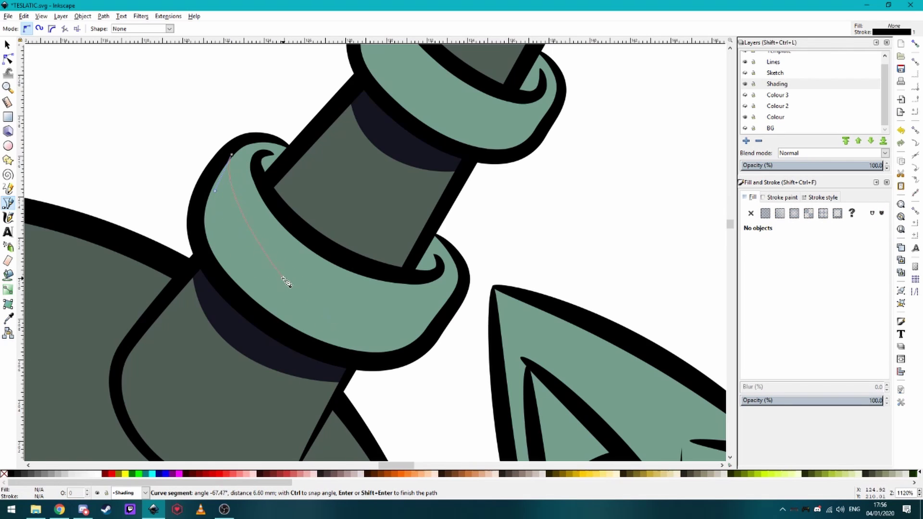
drag(287, 282, 338, 316)
mouse_move(449, 308)
mouse_down()
mouse_move(486, 288)
mouse_move(501, 291)
mouse_move(455, 319)
mouse_up()
right_click(456, 328)
click(447, 311)
scroll(377, 364, up, 2)
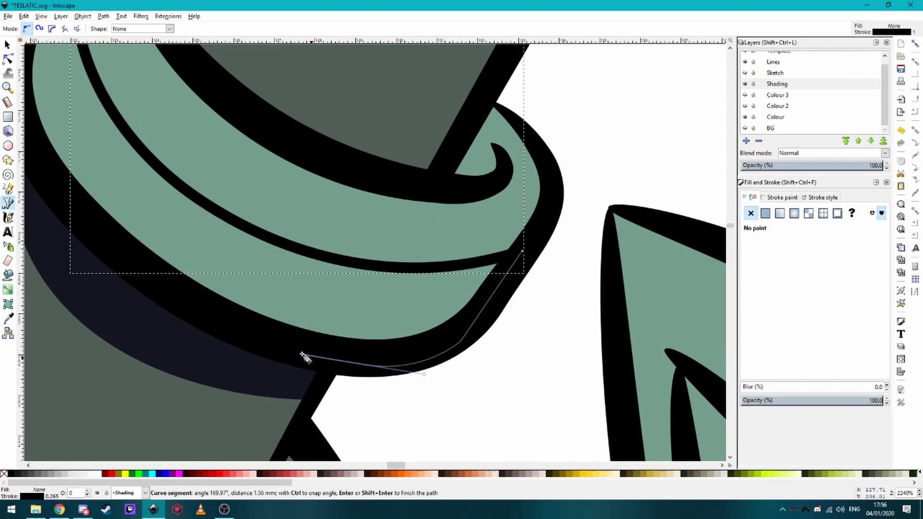
drag(214, 315, 208, 252)
scroll(139, 270, down, 6)
scroll(131, 264, up, 6)
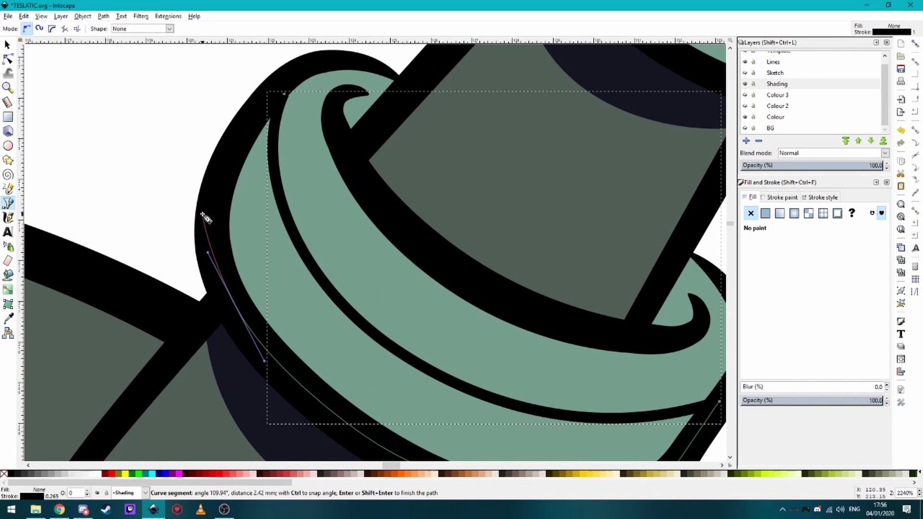
click(285, 93)
scroll(335, 239, down, 2)
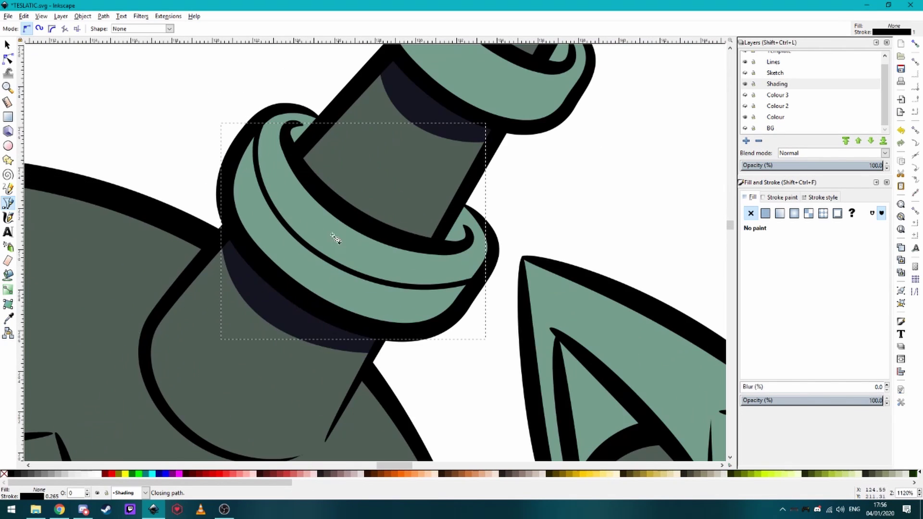
Step: Give the collar shading a flat dark navy #151521 fill with no outline
click(765, 213)
click(780, 197)
click(750, 213)
scroll(274, 288, down, 2)
scroll(317, 296, down, 4)
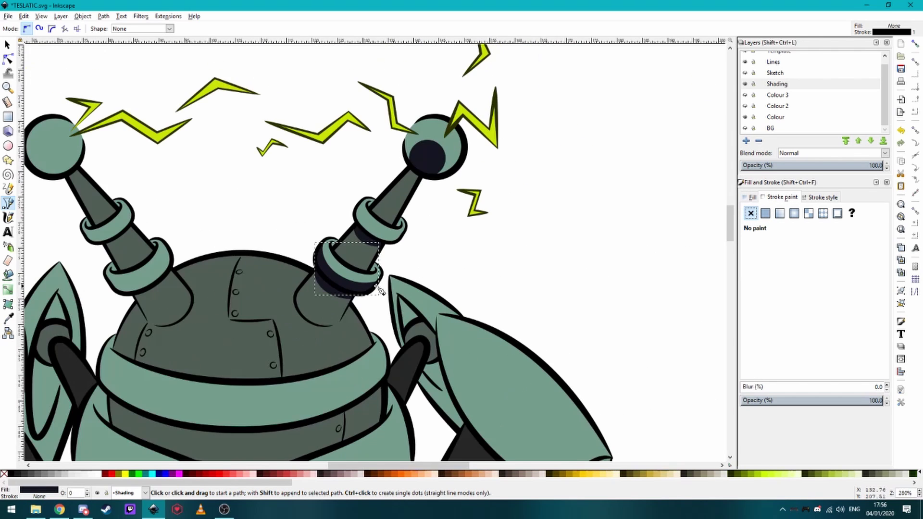
scroll(349, 295, up, 4)
scroll(454, 248, down, 4)
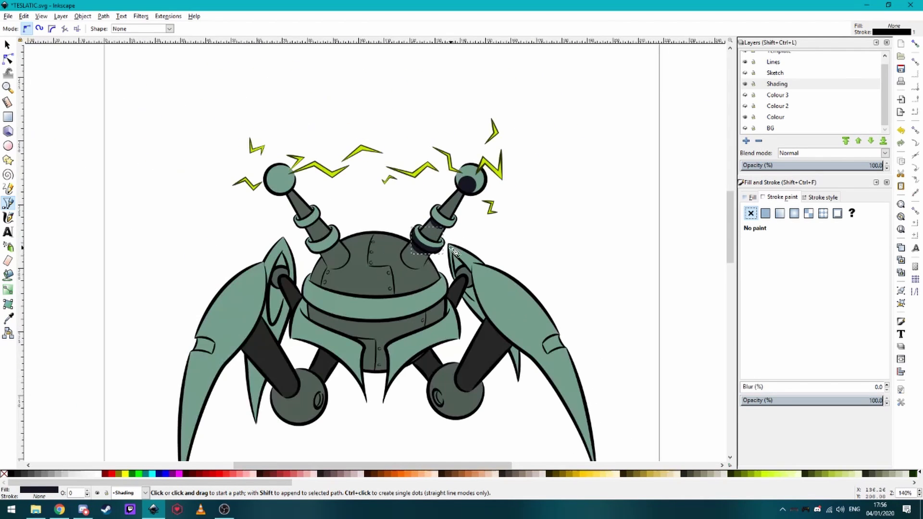
scroll(414, 230, up, 6)
scroll(350, 261, up, 1)
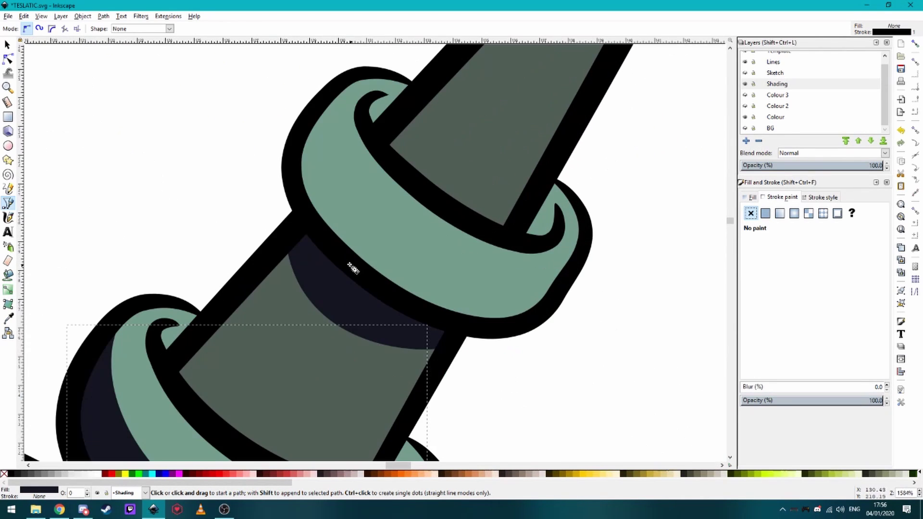
scroll(502, 211, down, 2)
scroll(331, 249, up, 2)
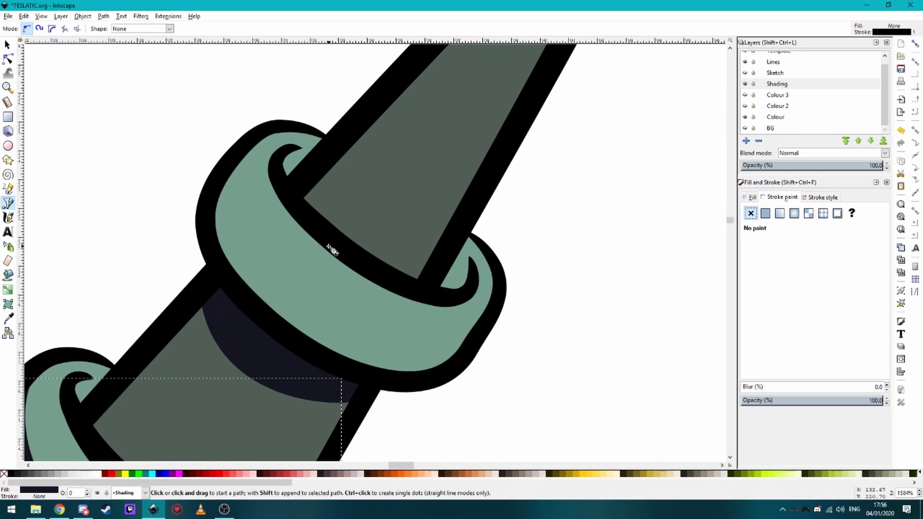
Step: Trace a closed shading outline around the upper ring collar
click(247, 144)
drag(272, 249, 376, 334)
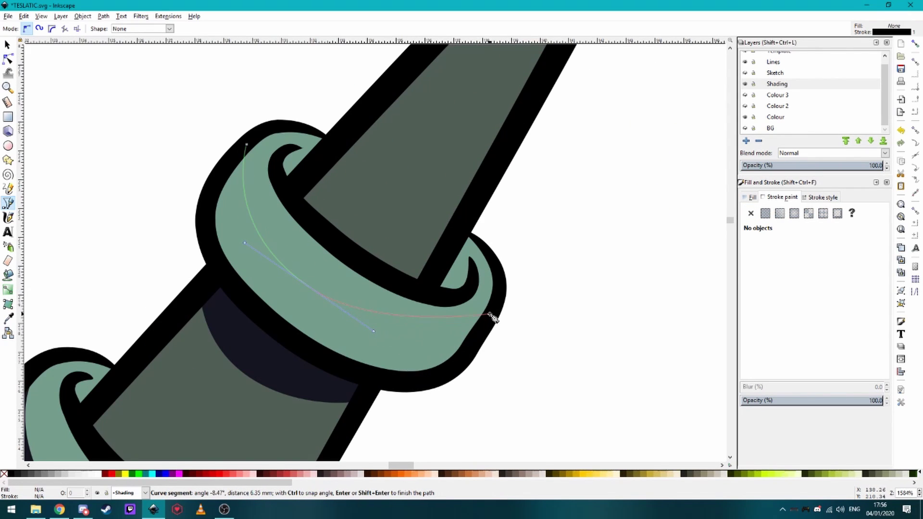
drag(456, 340, 532, 275)
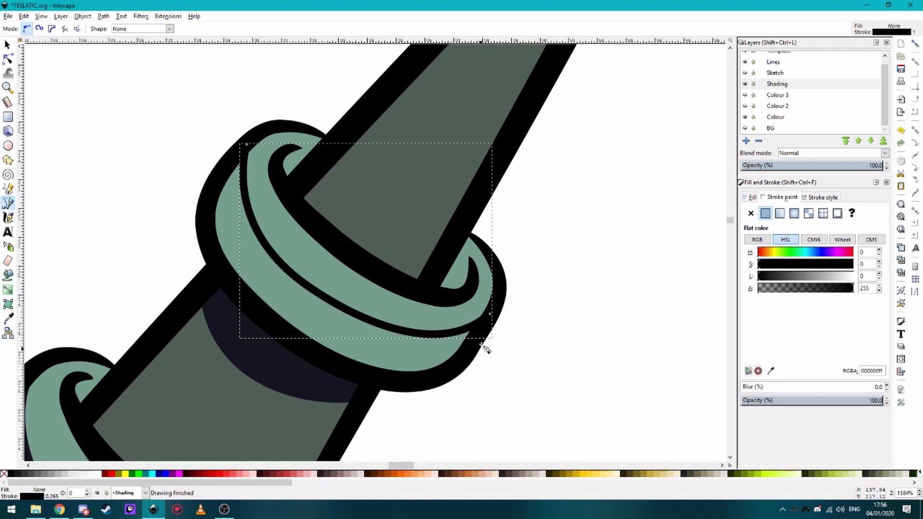
click(490, 314)
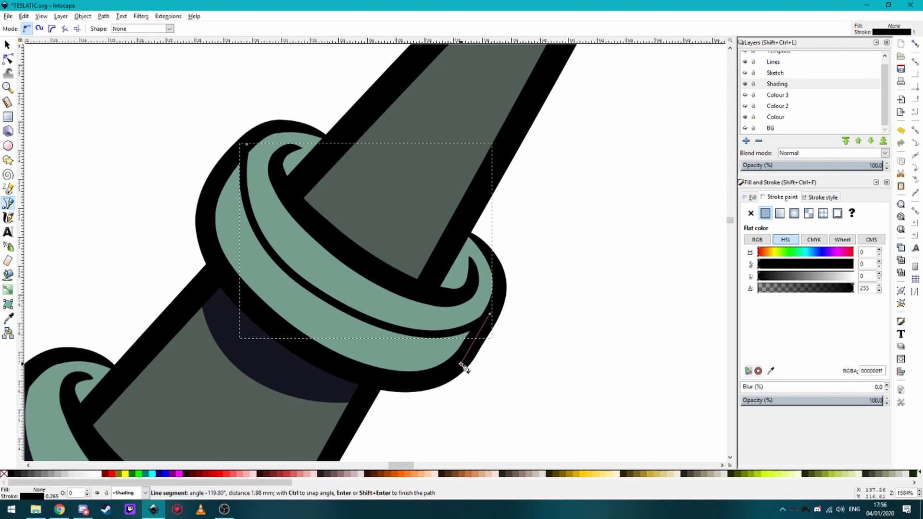
drag(434, 387, 354, 375)
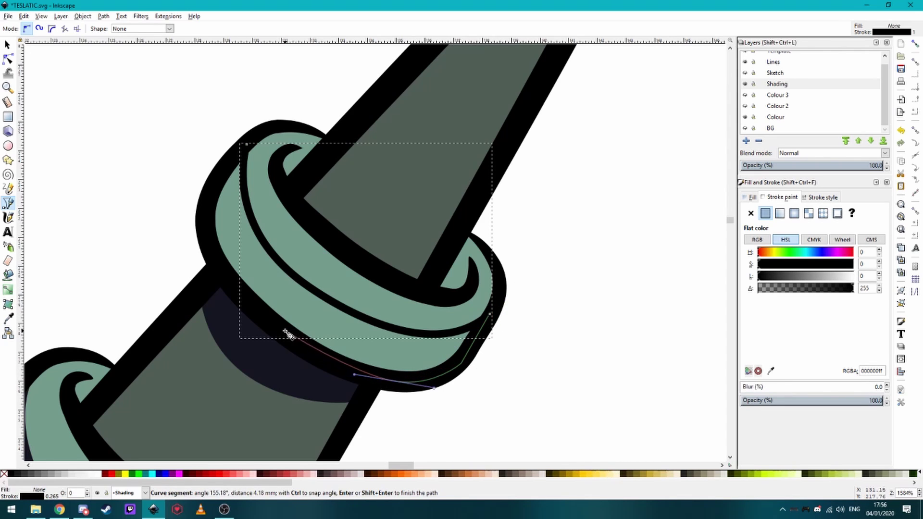
drag(212, 264, 198, 215)
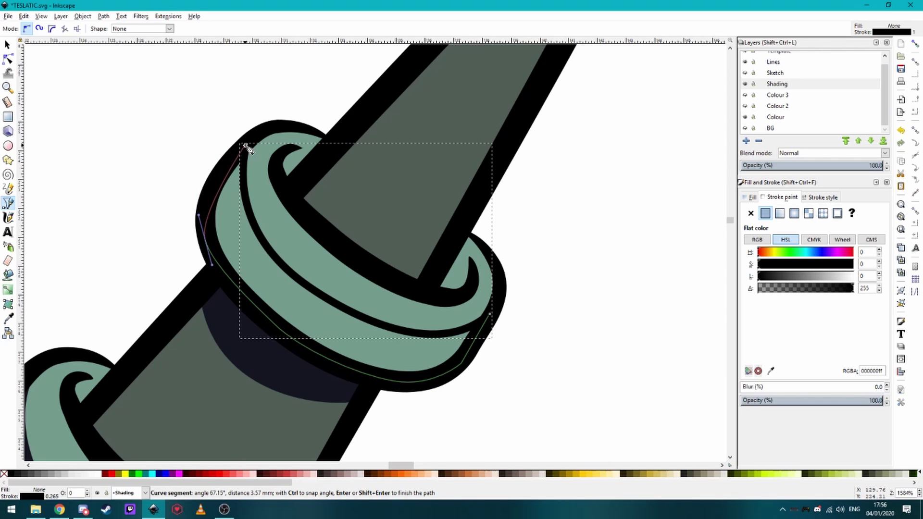
drag(246, 145, 283, 129)
scroll(470, 220, down, 4)
Step: Fill the upper-ring shading with flat dark navy 151521ff
click(751, 197)
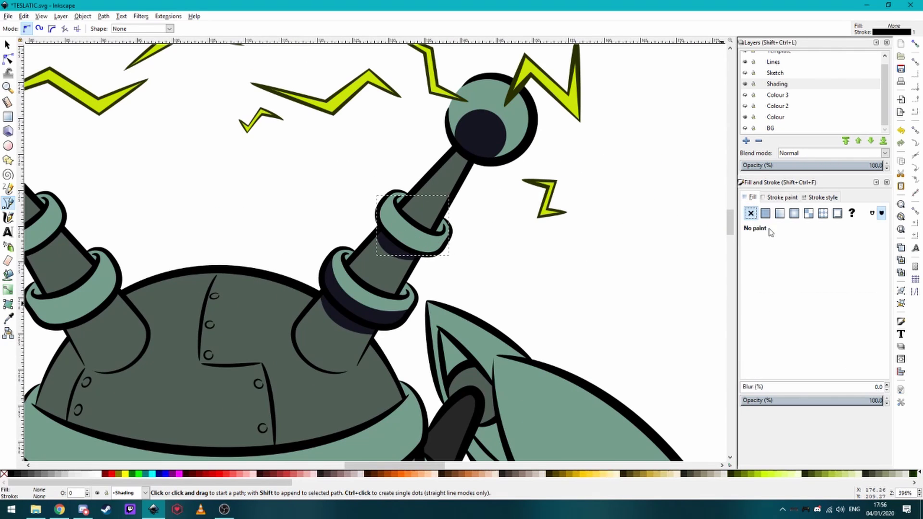
click(763, 213)
scroll(563, 171, down, 3)
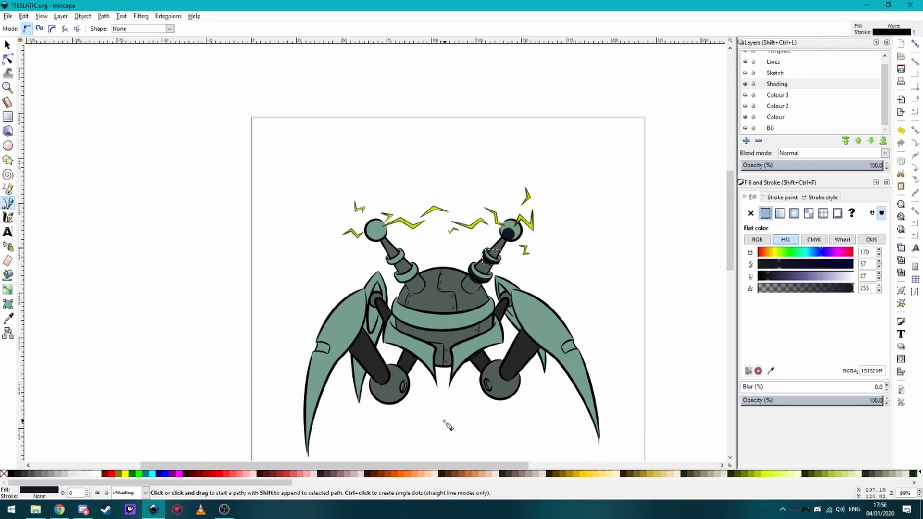
scroll(445, 426, up, 1)
scroll(393, 407, down, 1)
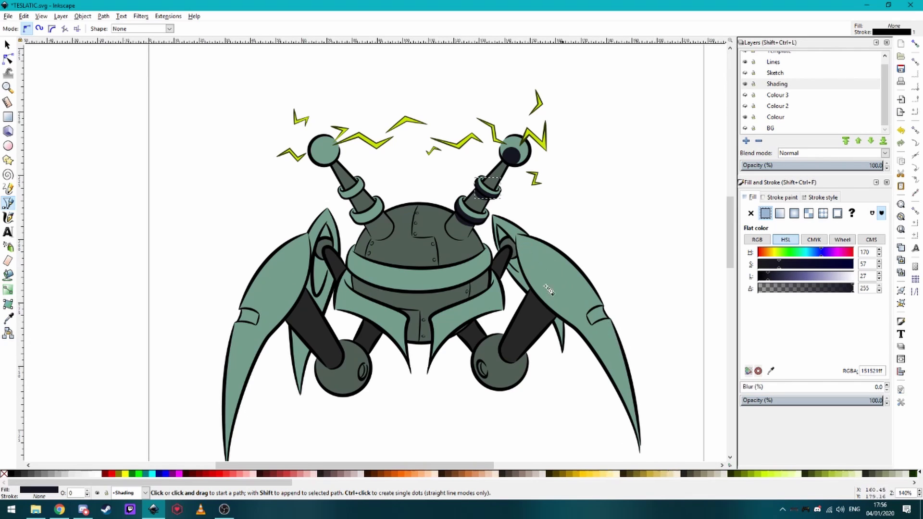
Step: Zoom in and out to check the ring shading against the whole robot
ctrl+scroll(426, 250, up, 2)
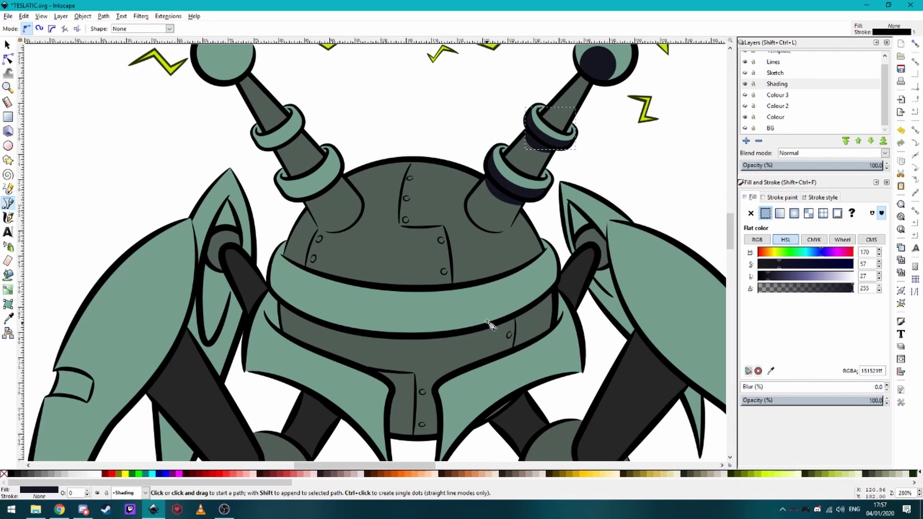
ctrl+scroll(350, 252, up, 1)
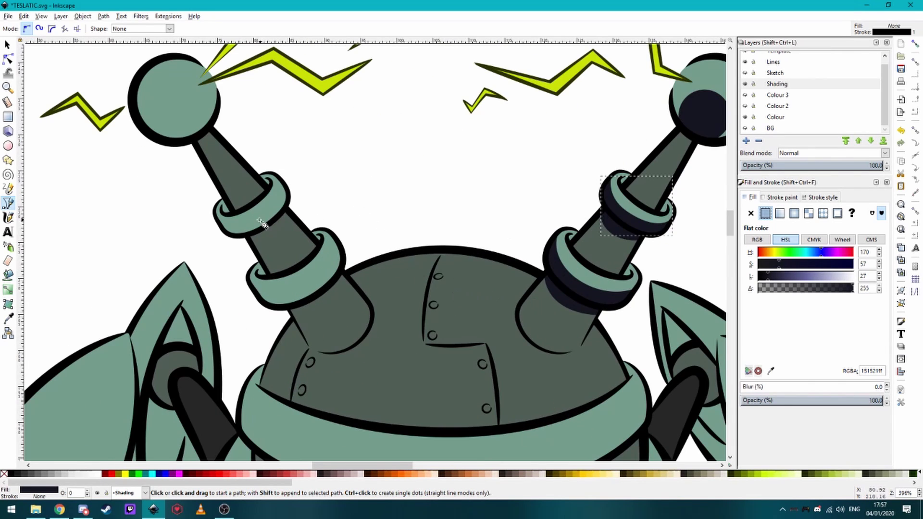
ctrl+scroll(288, 302, down, 1)
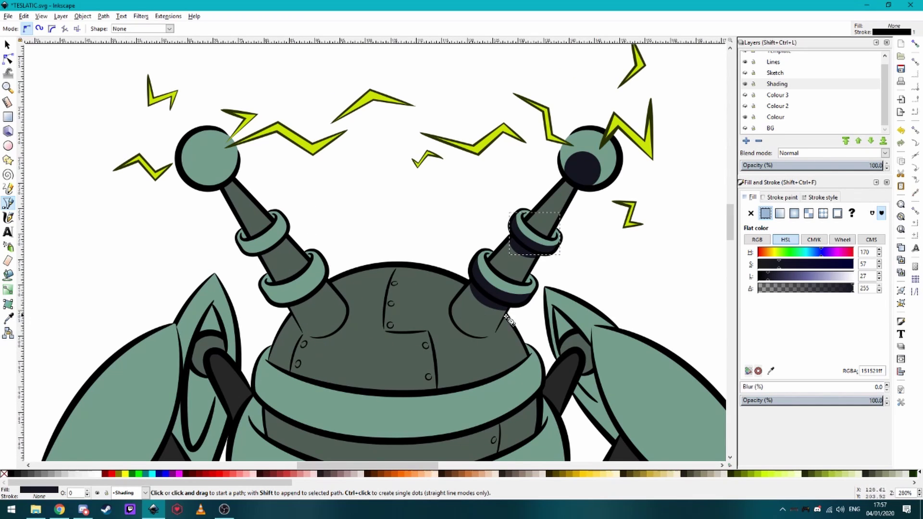
ctrl+scroll(488, 275, down, 1)
ctrl+scroll(470, 324, up, 2)
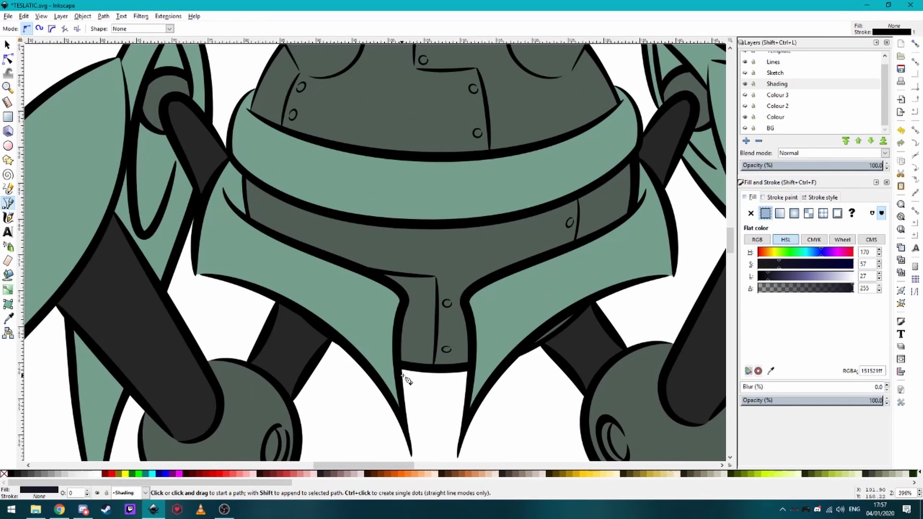
ctrl+scroll(441, 185, down, 3)
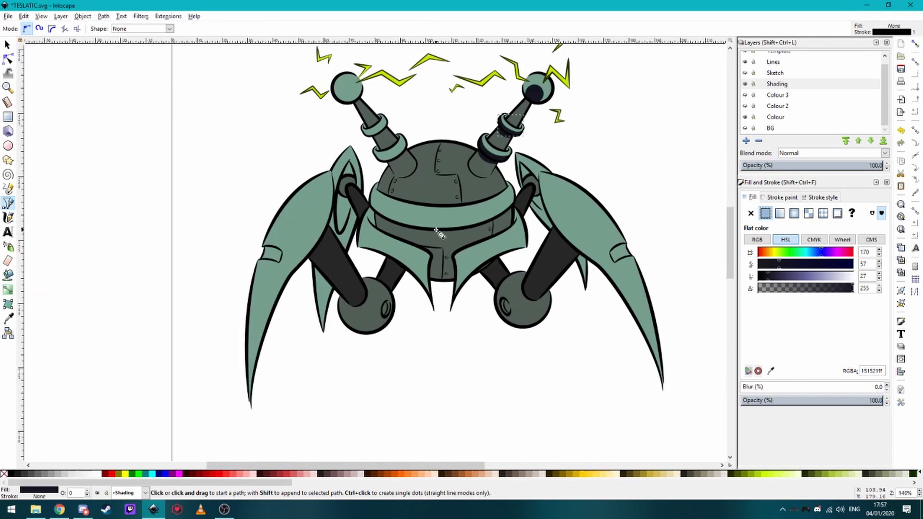
ctrl+scroll(425, 356, up, 1)
ctrl+scroll(512, 337, up, 2)
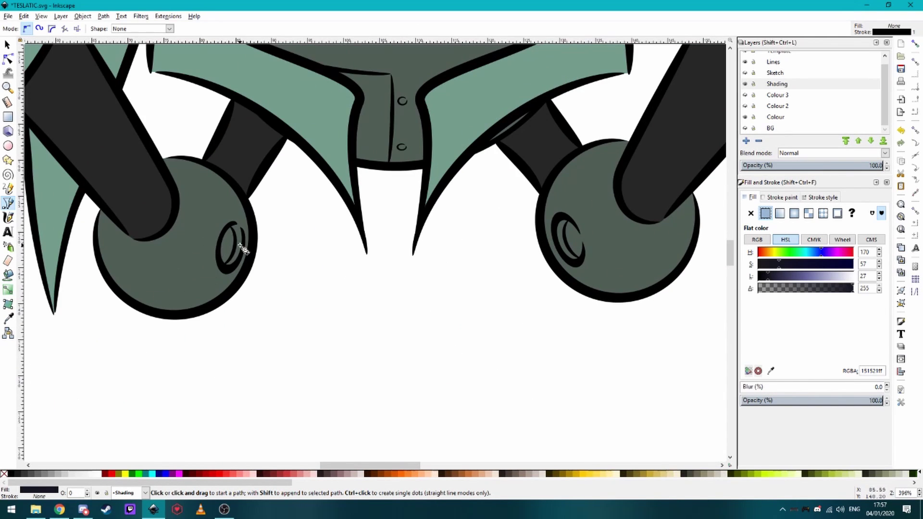
ctrl+scroll(510, 325, down, 3)
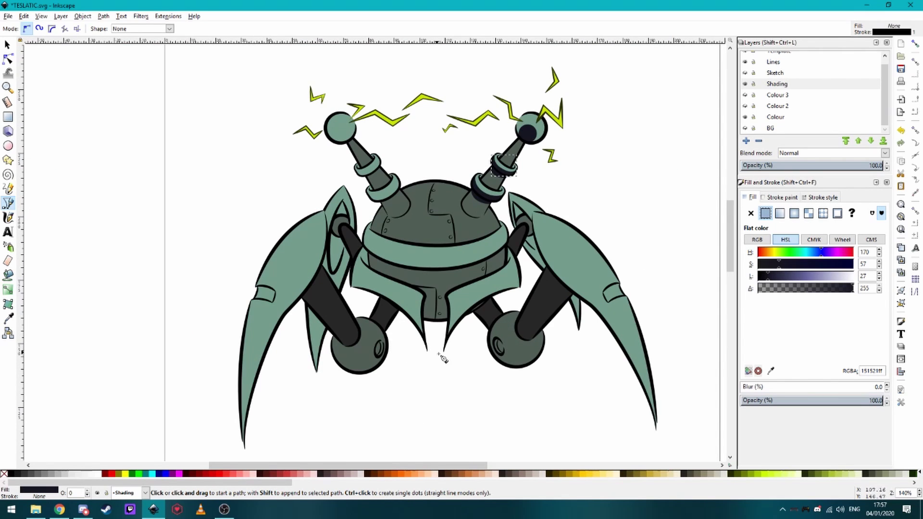
ctrl+scroll(491, 360, down, 1)
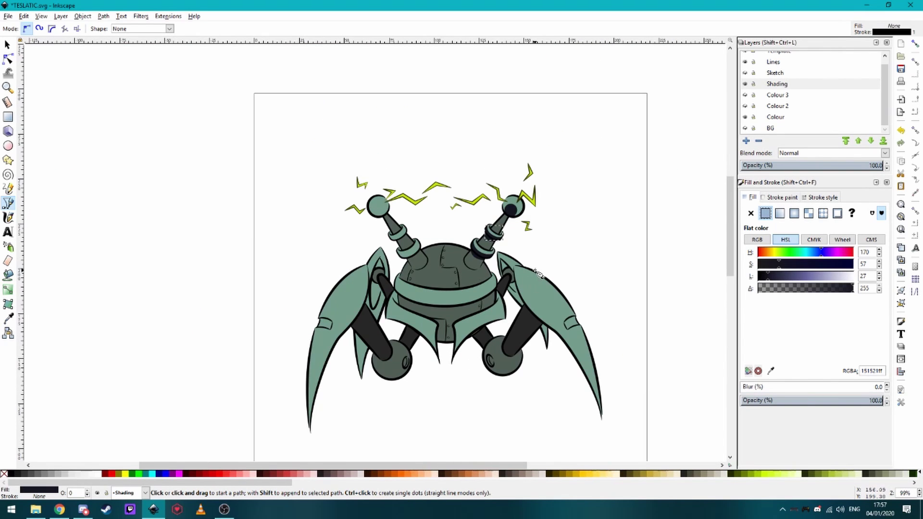
ctrl+scroll(484, 218, up, 2)
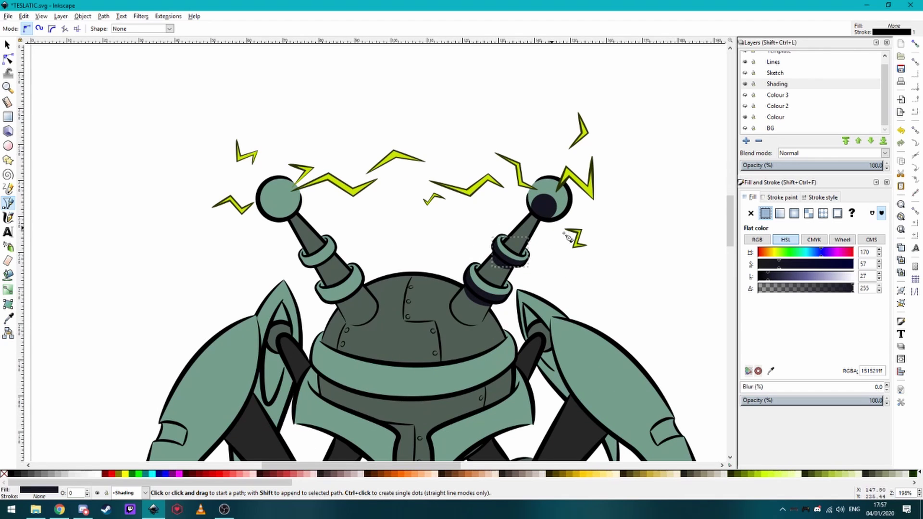
ctrl+scroll(543, 224, up, 1)
ctrl+scroll(509, 248, up, 3)
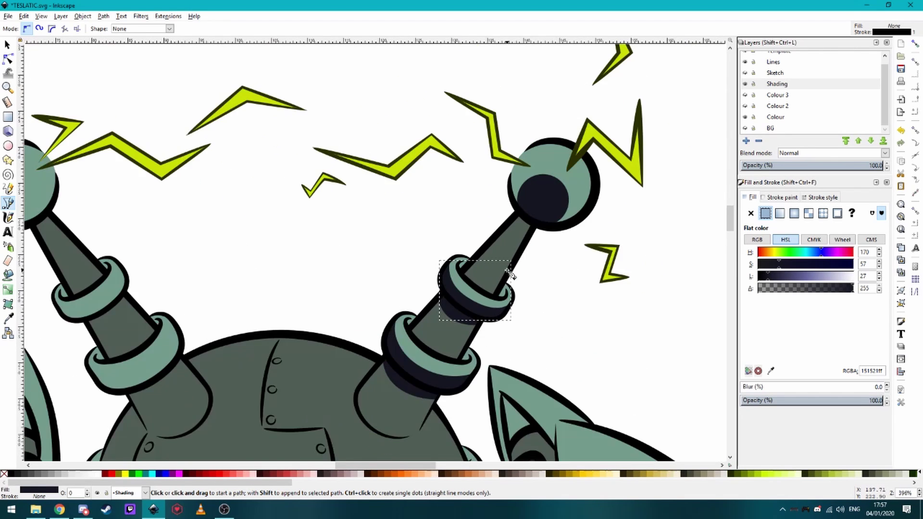
ctrl+scroll(435, 380, down, 2)
ctrl+scroll(463, 248, up, 4)
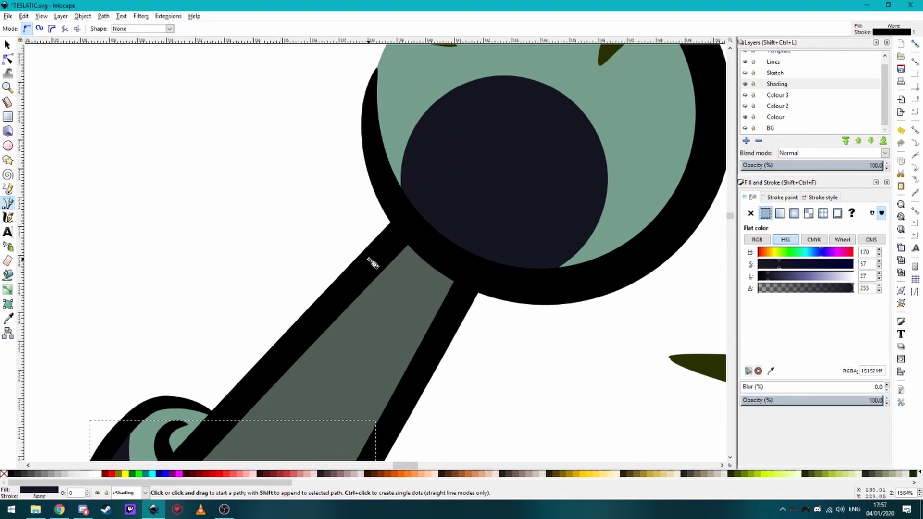
Step: Draw a small closed curved shadow at the antenna neck beneath the ball
drag(385, 249, 373, 309)
key(Escape)
drag(390, 251, 380, 280)
drag(473, 277, 425, 244)
click(390, 251)
ctrl+scroll(528, 212, down, 2)
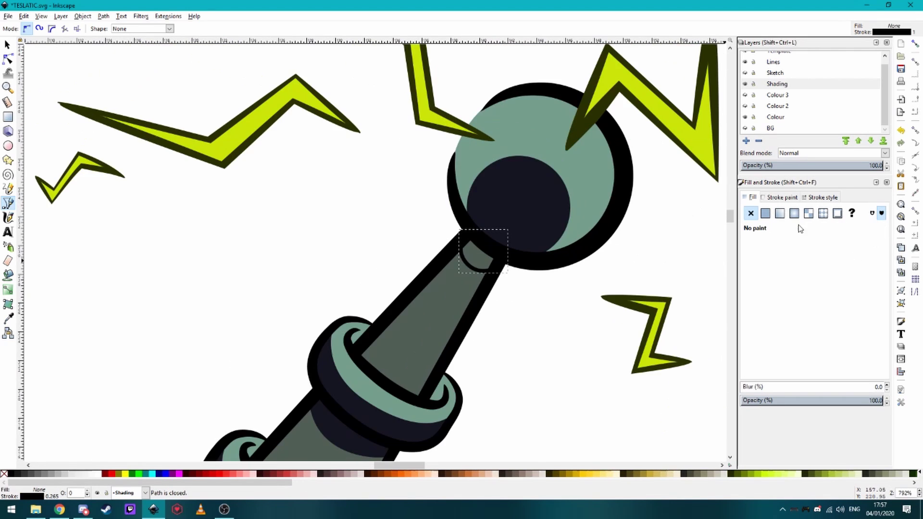
Step: Set the neck shadow's stroke to none, keeping its dark navy fill
click(765, 213)
click(751, 213)
ctrl+scroll(400, 271, down, 2)
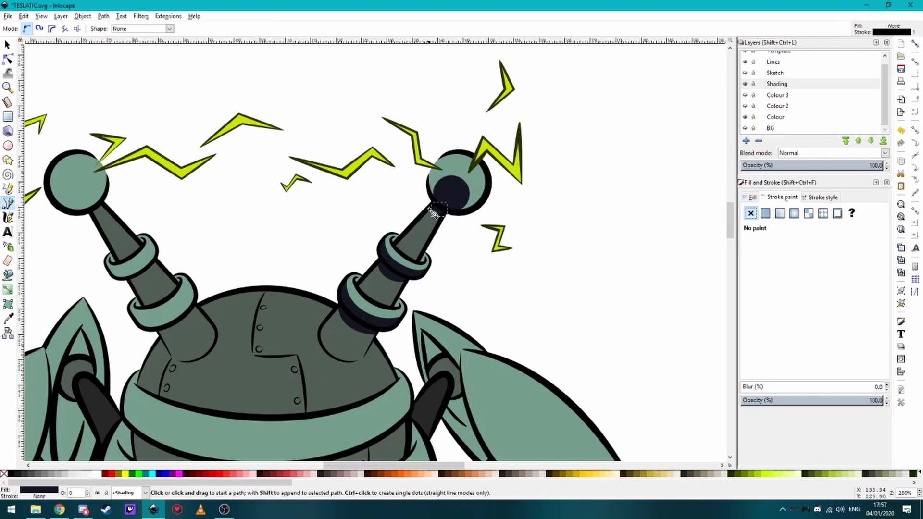
ctrl+scroll(419, 322, up, 1)
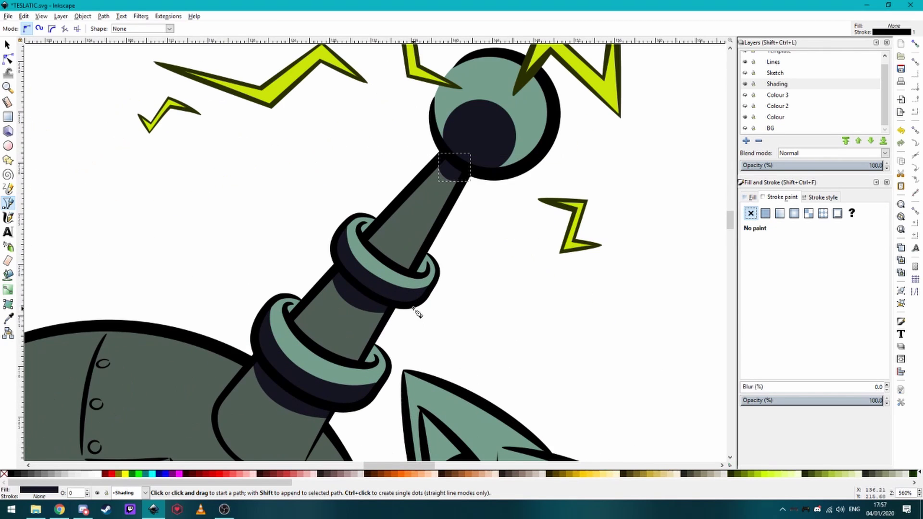
ctrl+scroll(430, 337, down, 1)
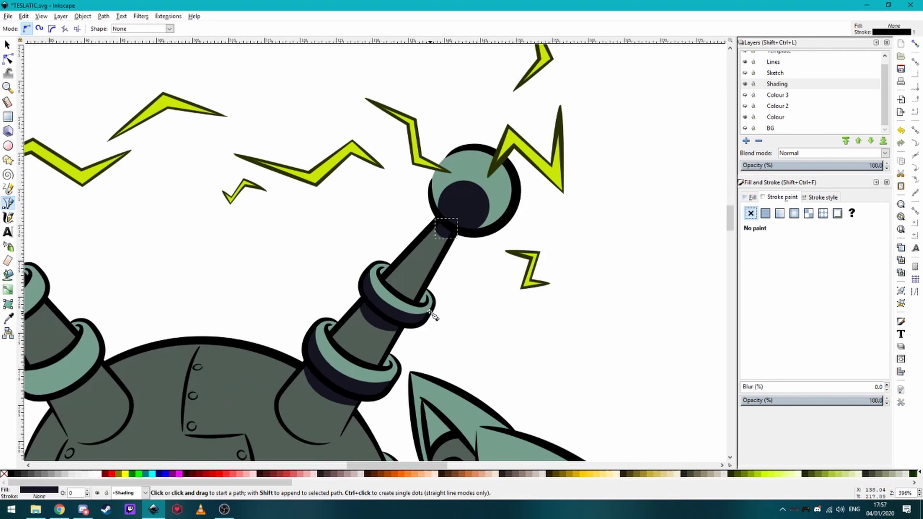
ctrl+scroll(433, 313, up, 1)
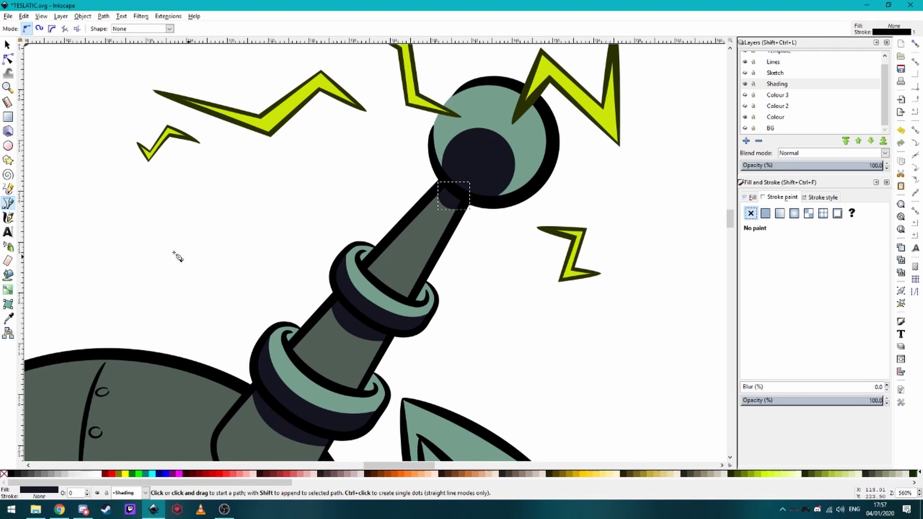
scroll(467, 77, up, 1)
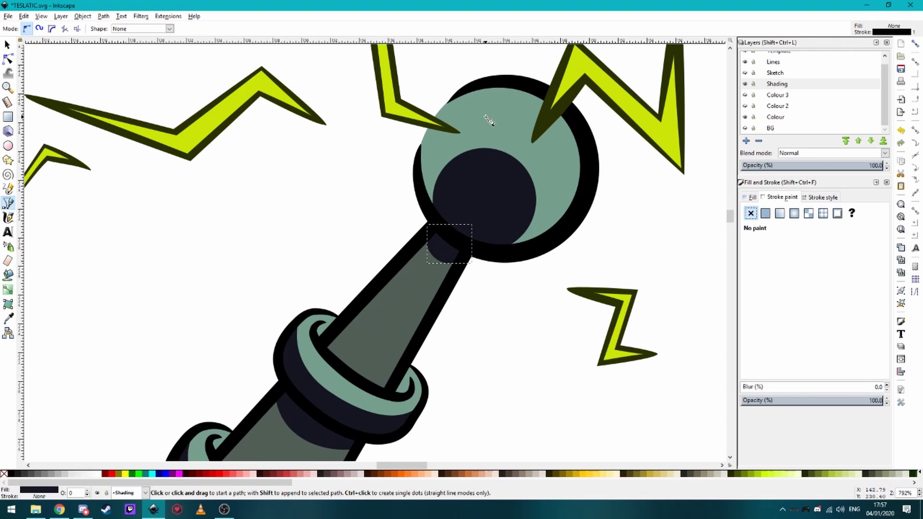
Step: Draw a closed crescent curving around the top and right side of the antenna ball
click(431, 149)
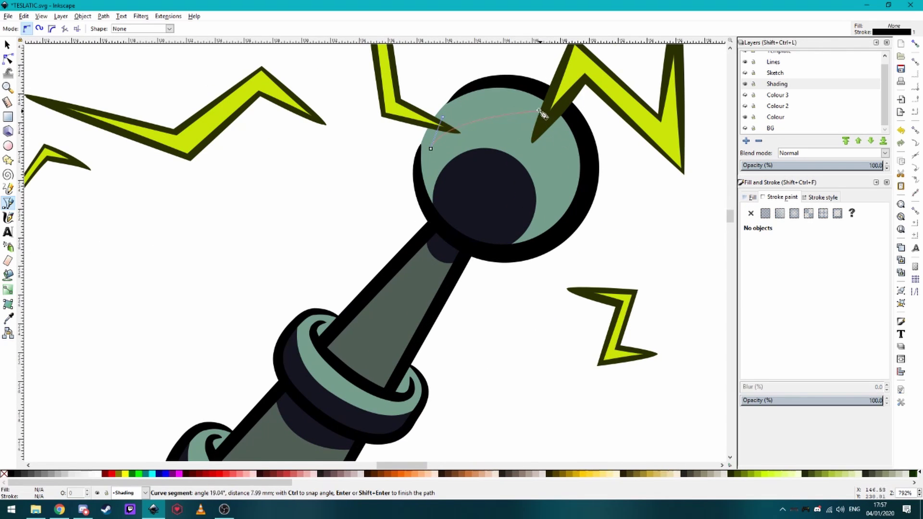
drag(536, 108, 592, 128)
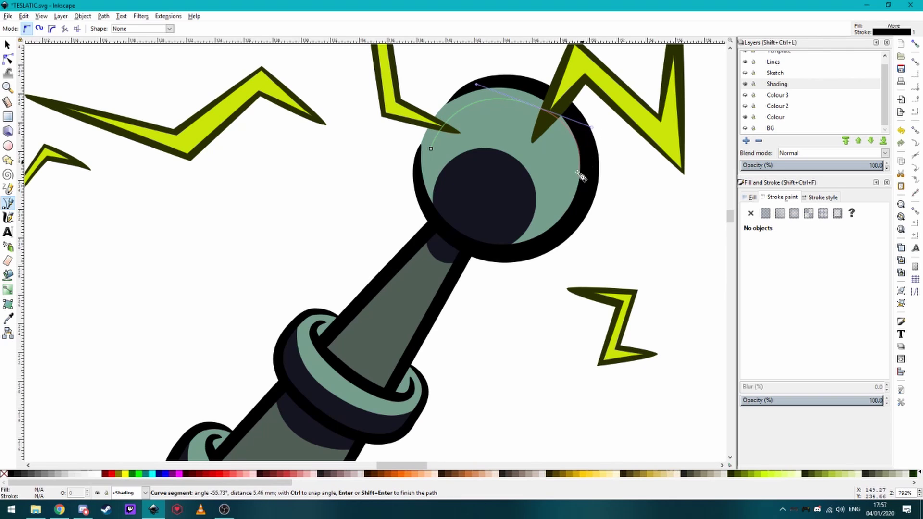
drag(549, 226, 519, 240)
key(Return)
click(545, 222)
drag(535, 136, 508, 109)
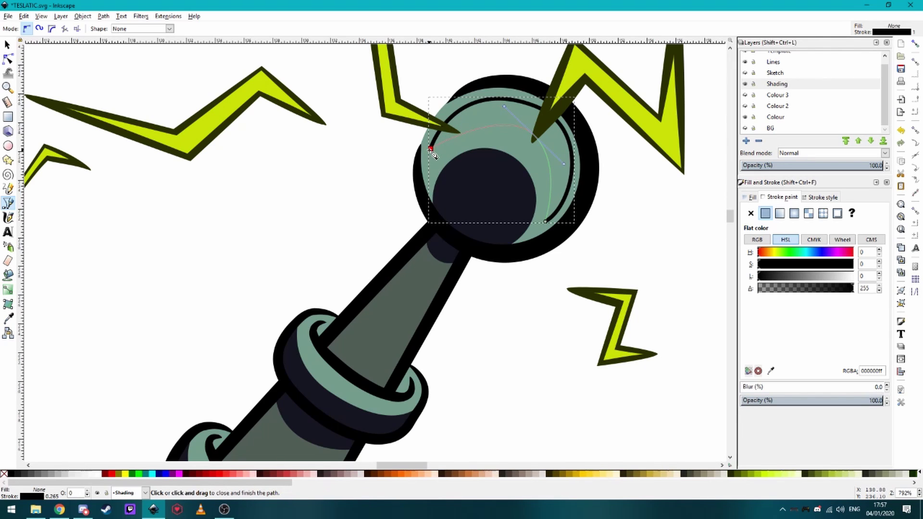
drag(431, 149, 421, 174)
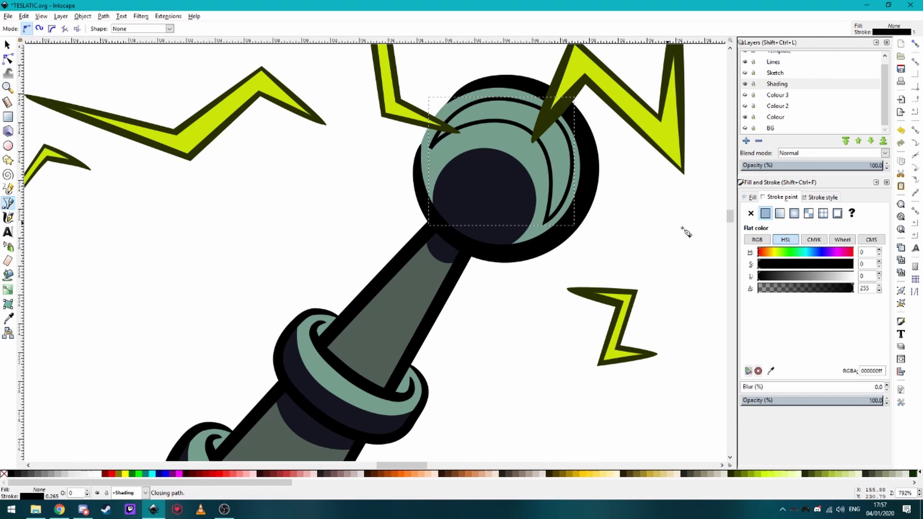
Step: Remove the crescent's stroke and fill it pale beige, Lightness 184 and Hue 37
click(750, 213)
click(751, 197)
click(765, 213)
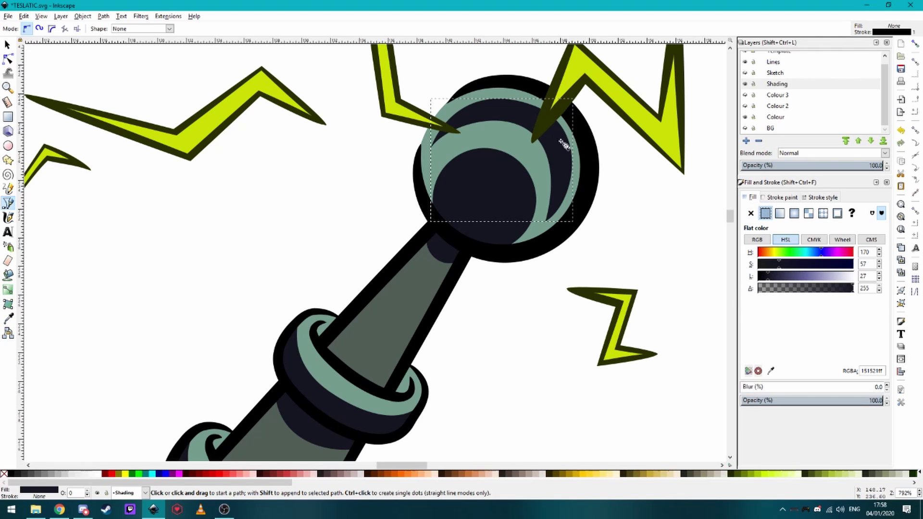
click(827, 277)
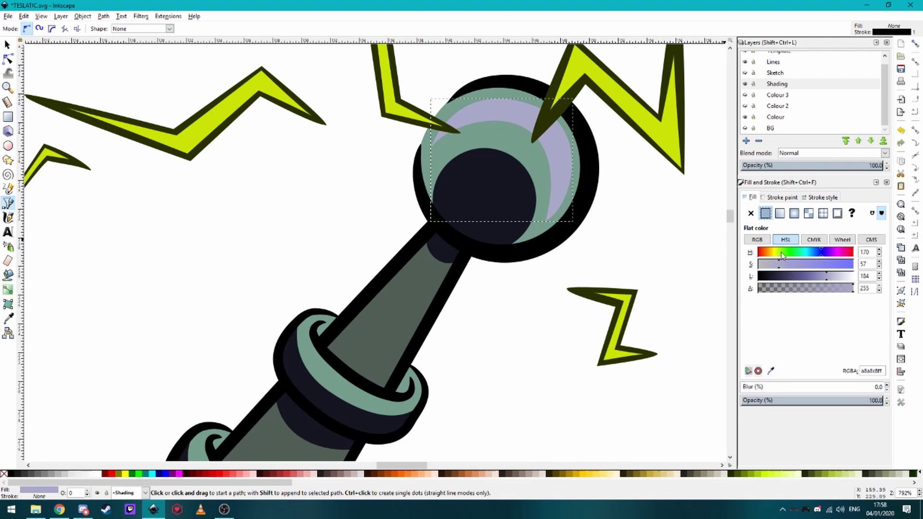
click(771, 252)
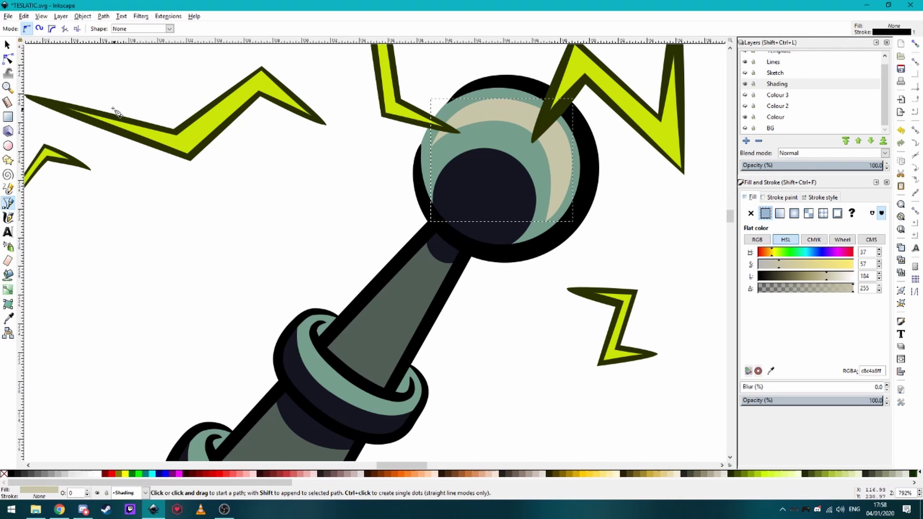
Step: Reshape the right antenna ball's highlight crescent by moving its nodes at the right and top
click(8, 59)
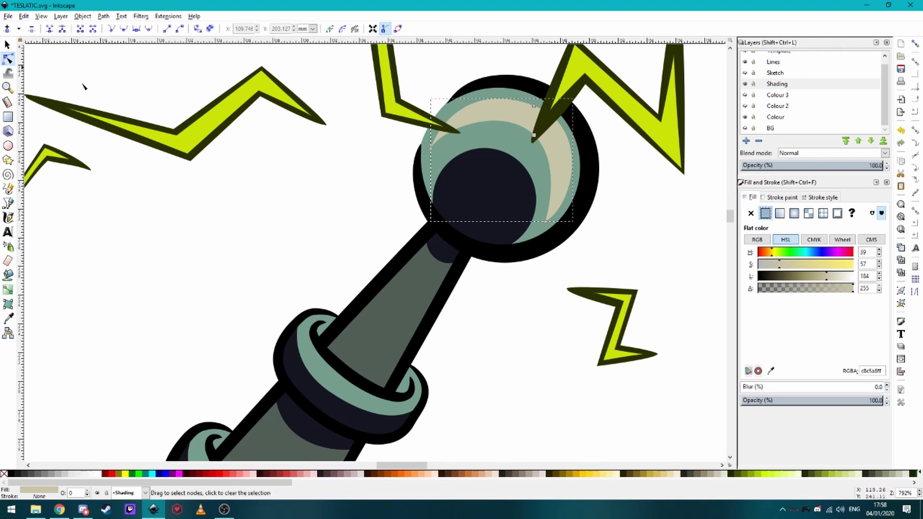
click(534, 106)
click(533, 105)
mouse_move(567, 140)
mouse_down()
mouse_move(565, 128)
mouse_move(590, 140)
mouse_up()
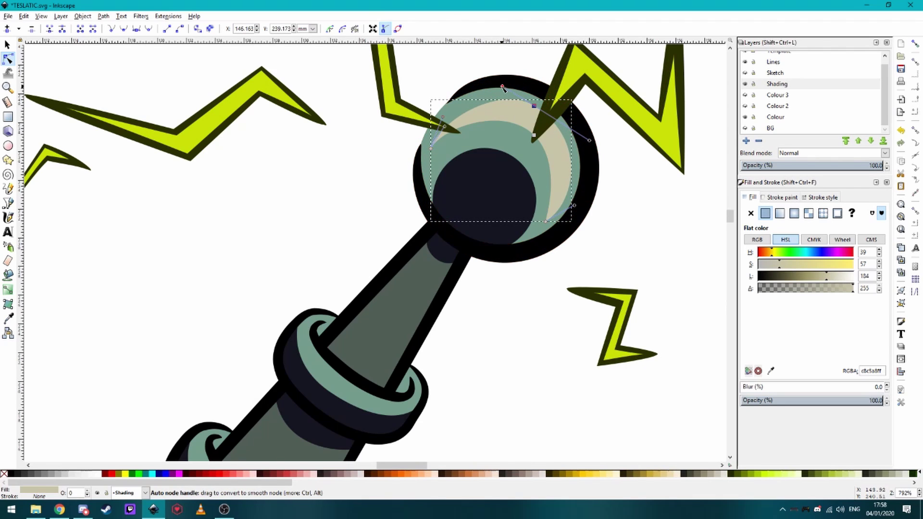
drag(503, 87, 485, 80)
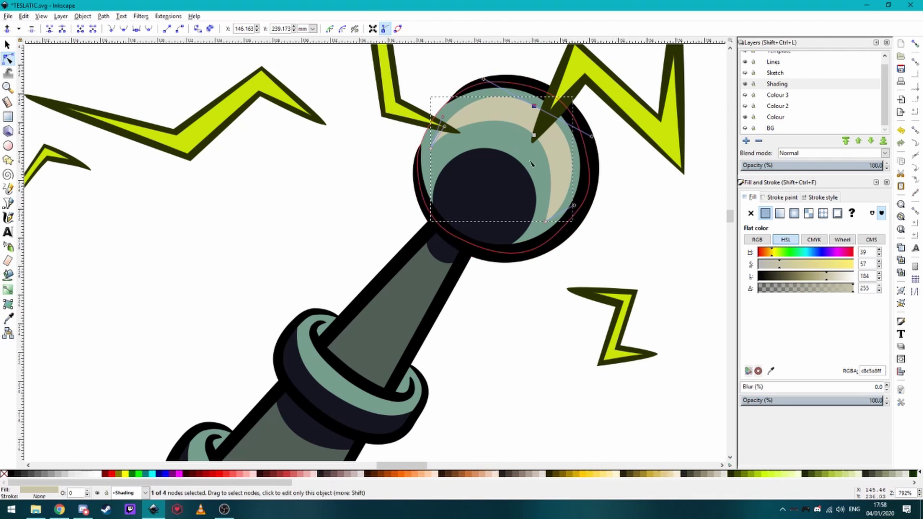
Step: Raise the highlight's HSL saturation to a brighter pale yellow, then deselect it
drag(820, 269, 843, 269)
scroll(603, 215, down, 3)
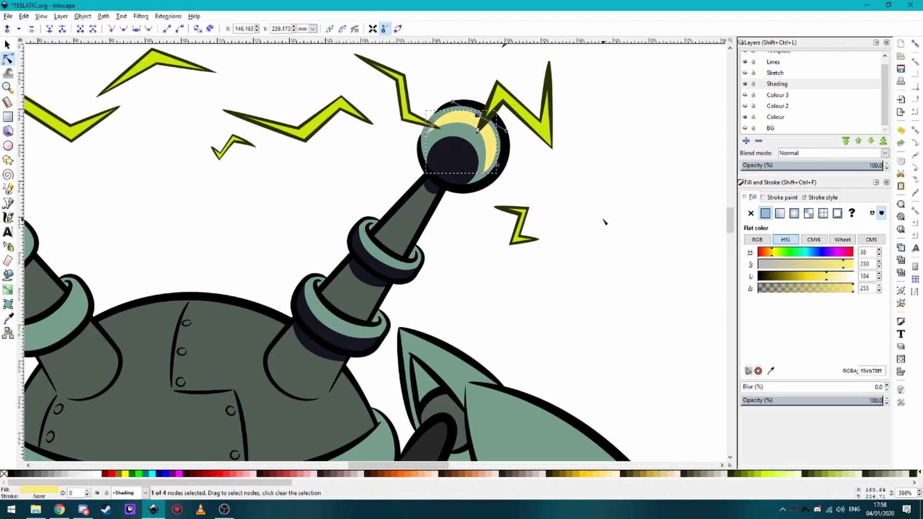
click(664, 223)
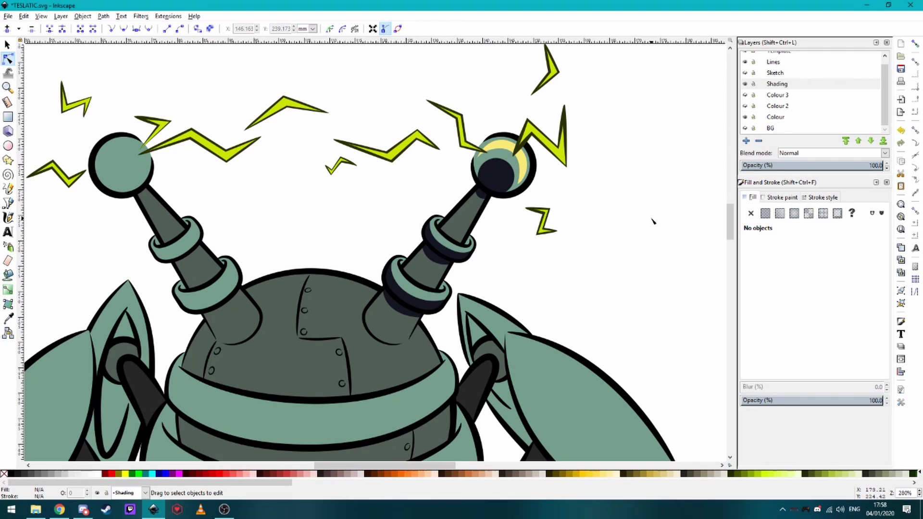
scroll(558, 185, up, 1)
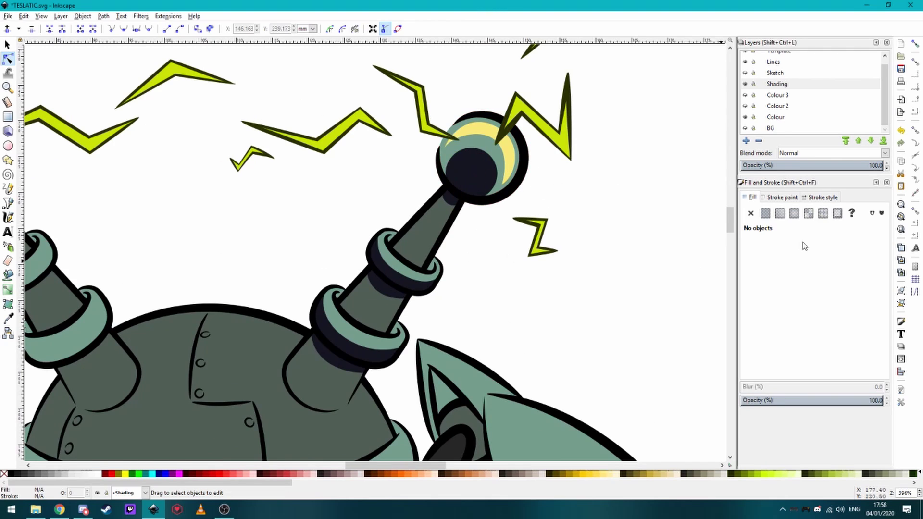
Step: Make Shading the current layer and set its opacity to 49.7%
click(788, 84)
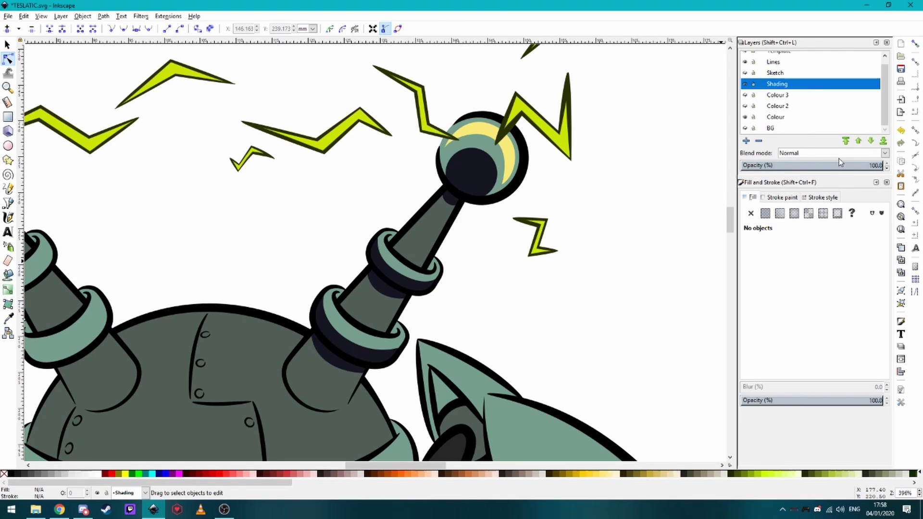
click(808, 166)
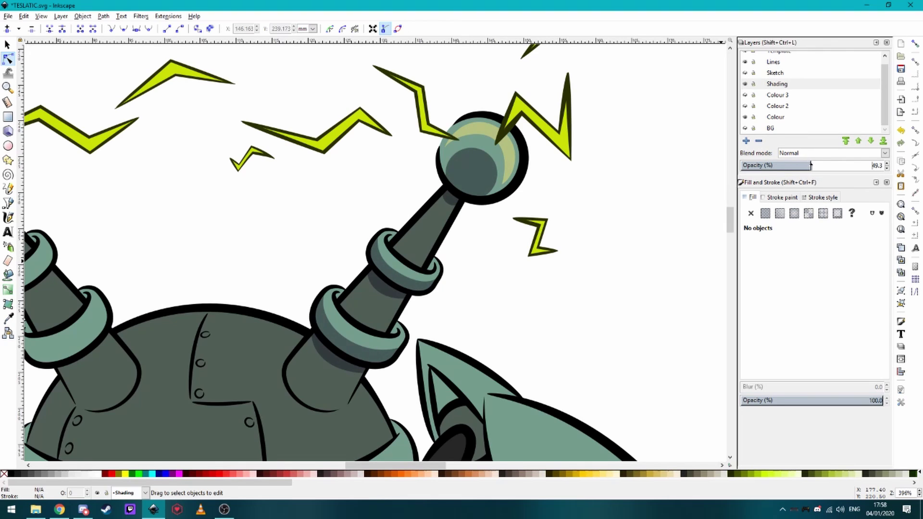
drag(812, 166, 811, 165)
scroll(528, 163, down, 1)
scroll(528, 163, down, 4)
scroll(527, 192, up, 1)
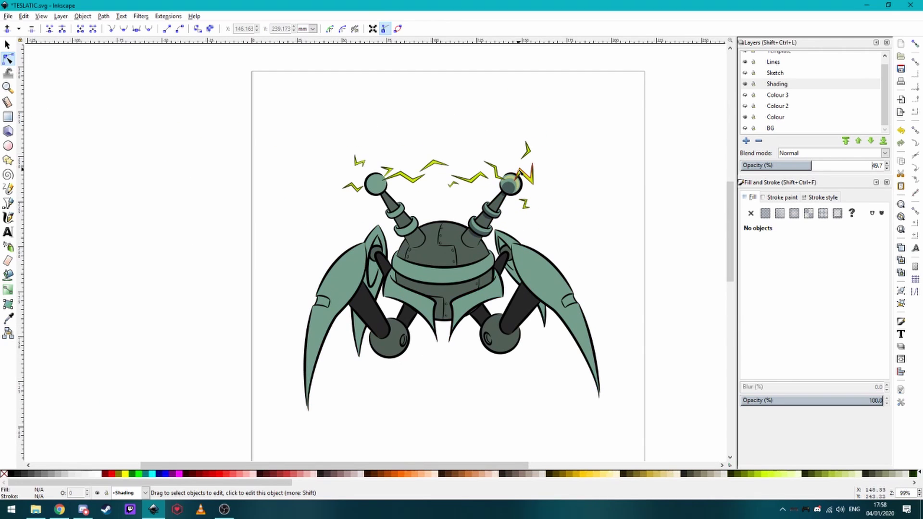
Step: Select the dark shadow circle on the right antenna ball and pull its top-right node inward
scroll(527, 206, up, 3)
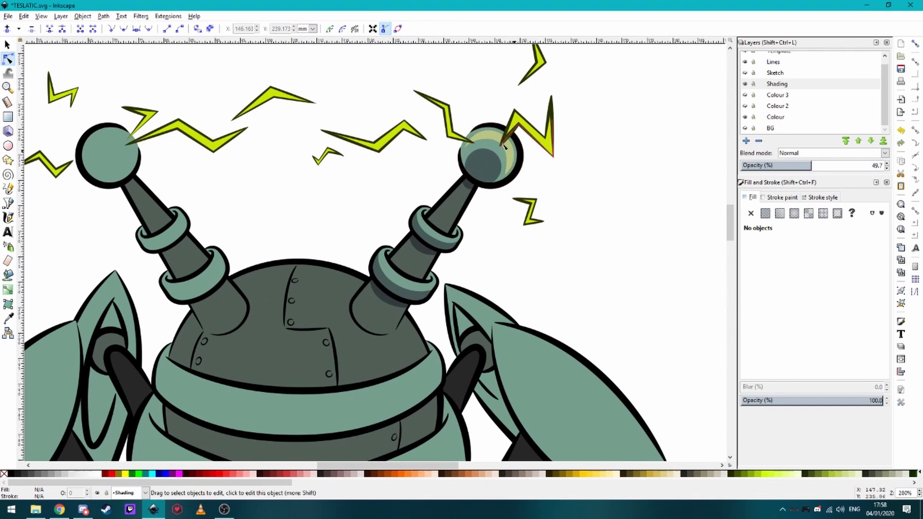
scroll(470, 224, up, 4)
scroll(469, 224, up, 2)
click(501, 237)
scroll(499, 236, down, 2)
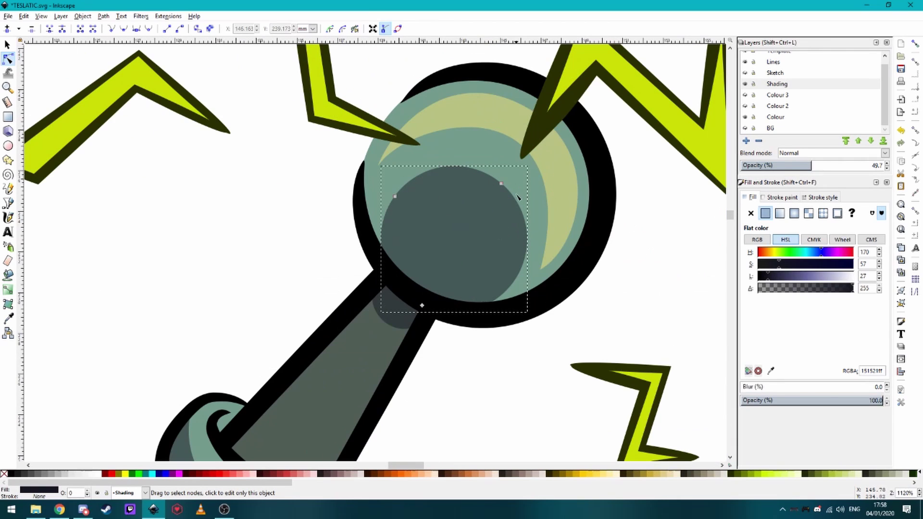
mouse_move(502, 185)
mouse_down()
mouse_move(491, 201)
mouse_move(485, 192)
mouse_move(504, 186)
mouse_up()
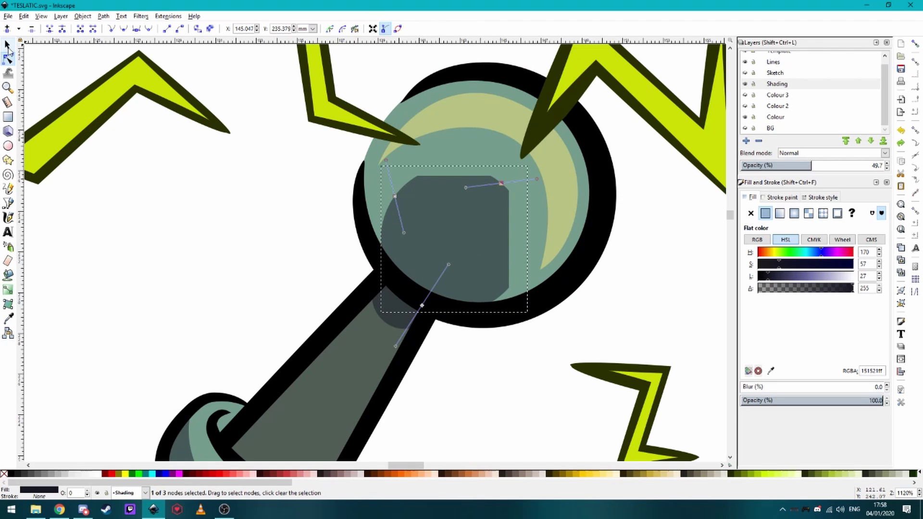
Step: Squash the shadow into a flatter oval, about 6.79 × 5.93 mm, and tilt it slightly
click(8, 47)
drag(453, 163, 455, 198)
click(471, 221)
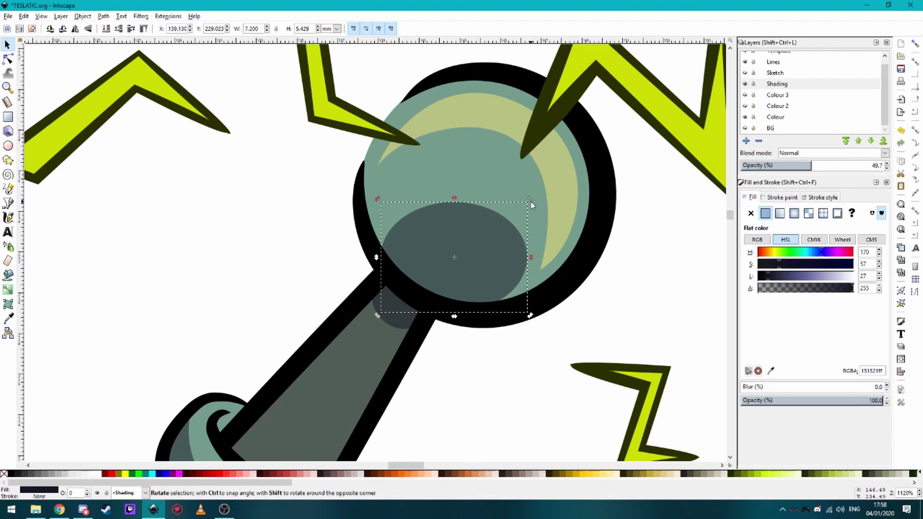
mouse_move(531, 201)
mouse_down()
mouse_move(547, 245)
mouse_move(484, 239)
mouse_up()
Step: Deselect the shadow ellipse and review the shaded legs, claws and body
scroll(483, 239, down, 6)
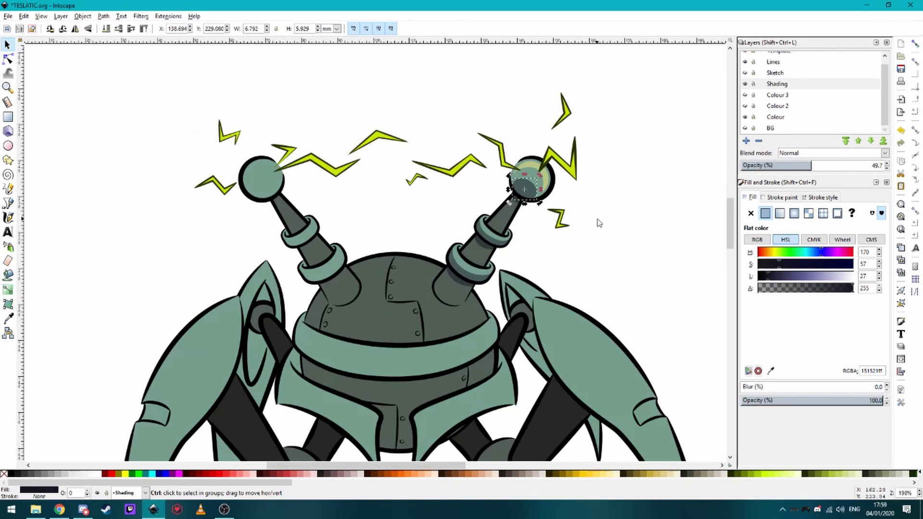
click(595, 214)
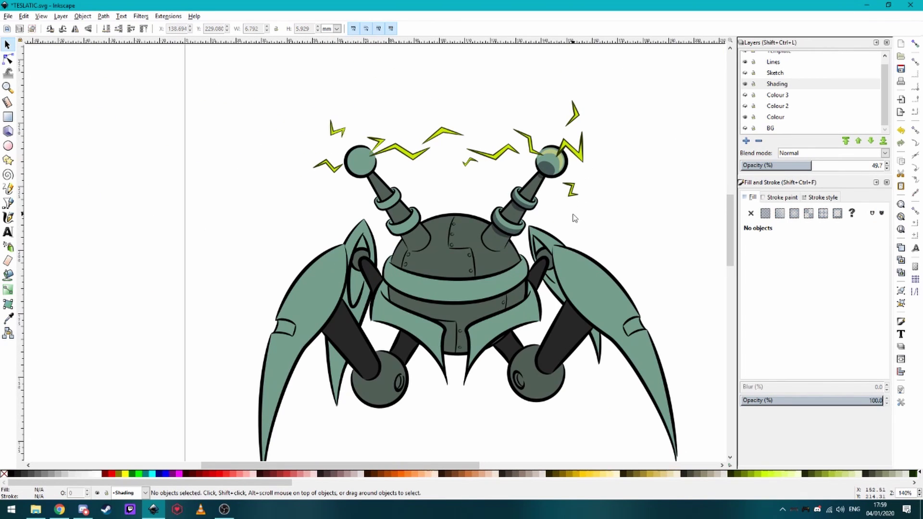
scroll(573, 217, up, 2)
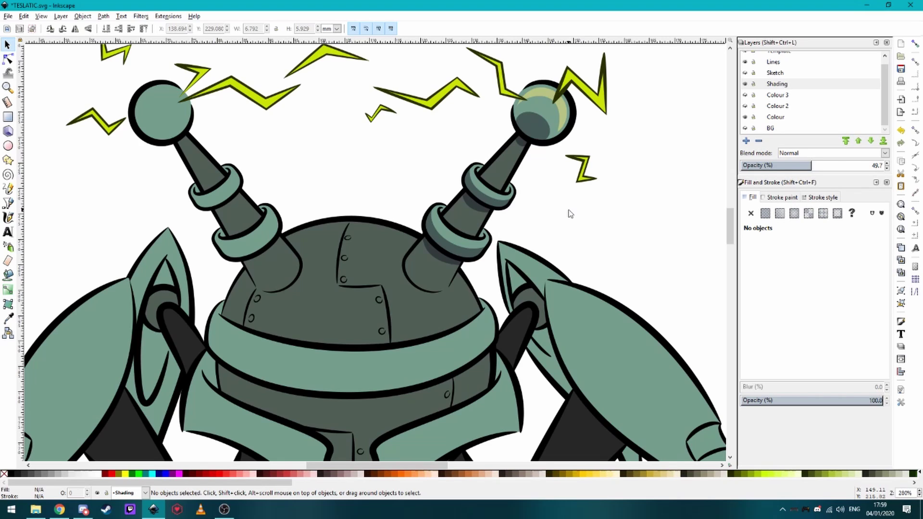
scroll(515, 212, down, 2)
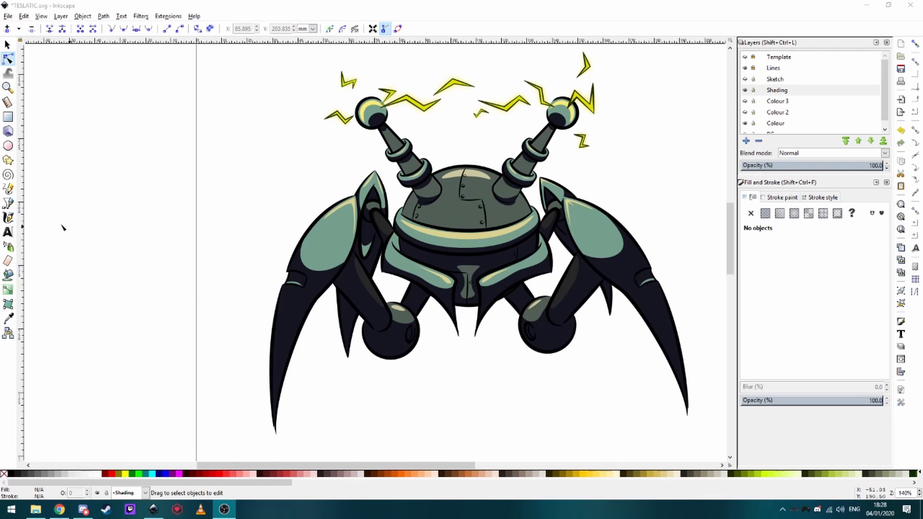
Step: Set the Bezier pen to Shape: None and make Shading the current layer
click(8, 203)
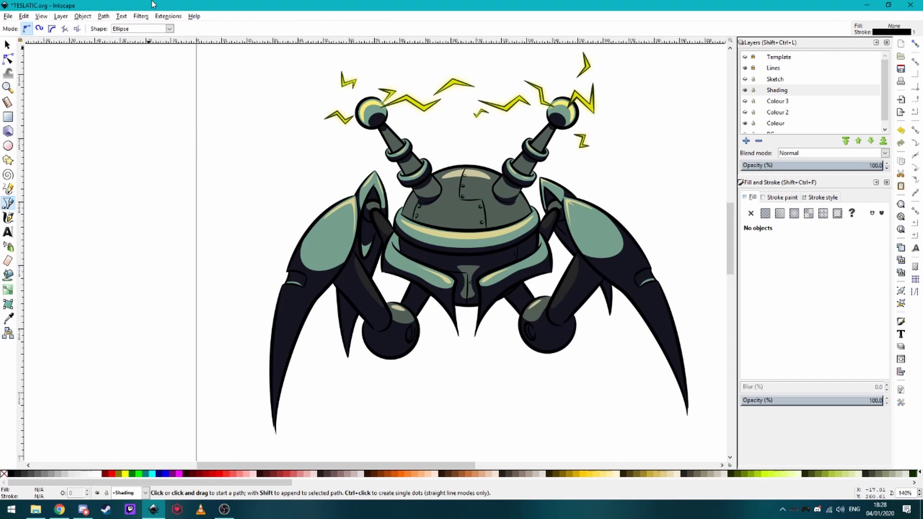
click(169, 29)
click(124, 39)
scroll(419, 316, up, 1)
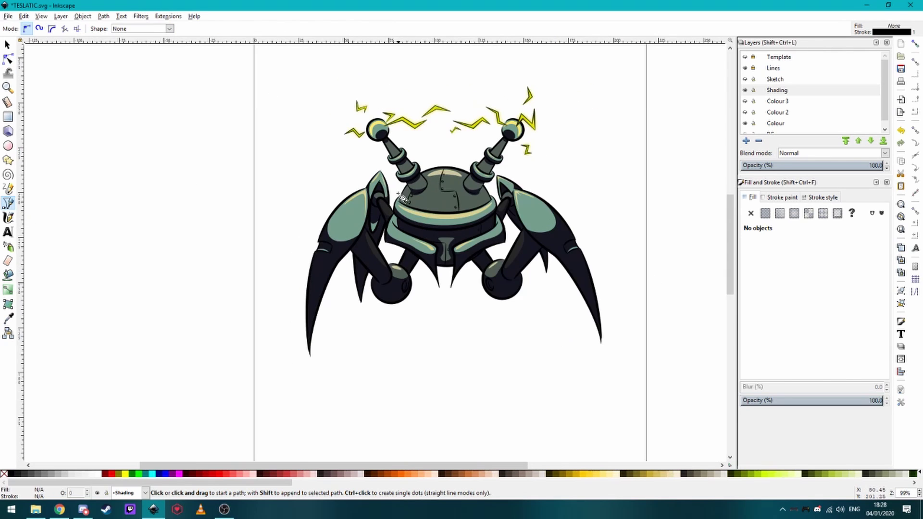
scroll(419, 316, up, 5)
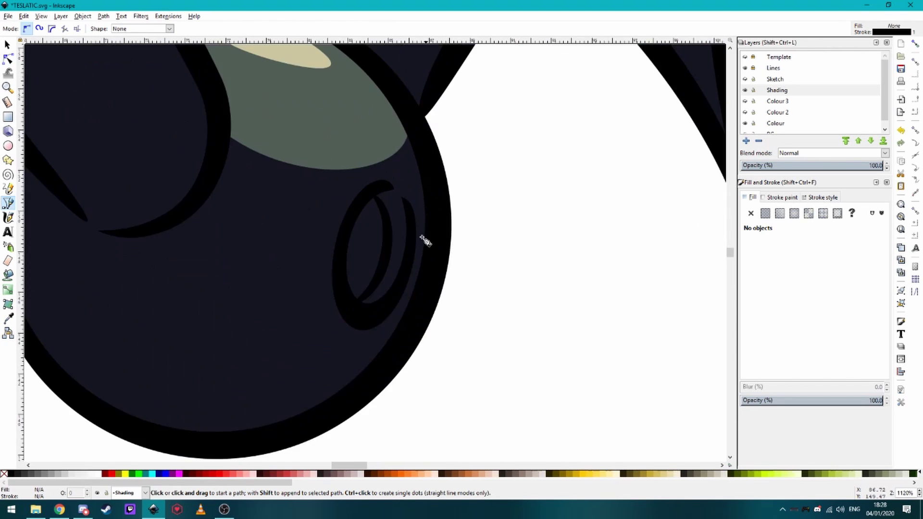
scroll(457, 344, down, 4)
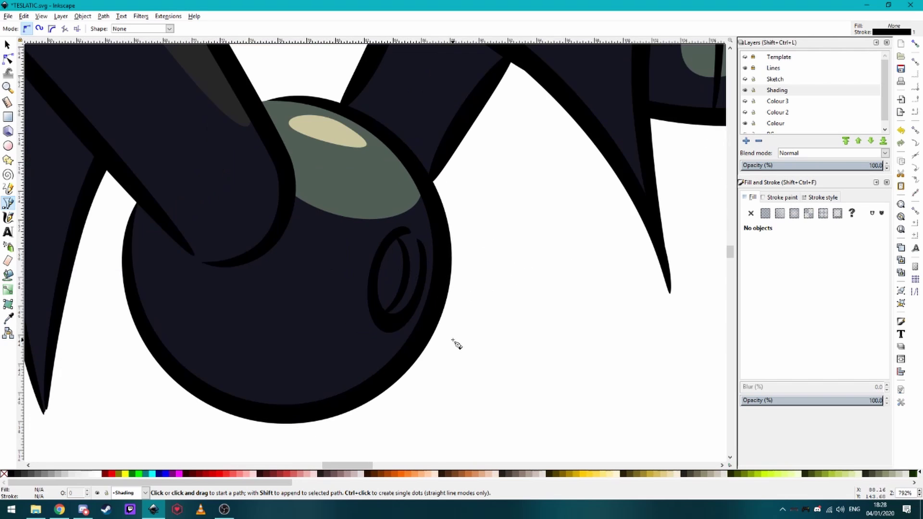
scroll(428, 302, up, 4)
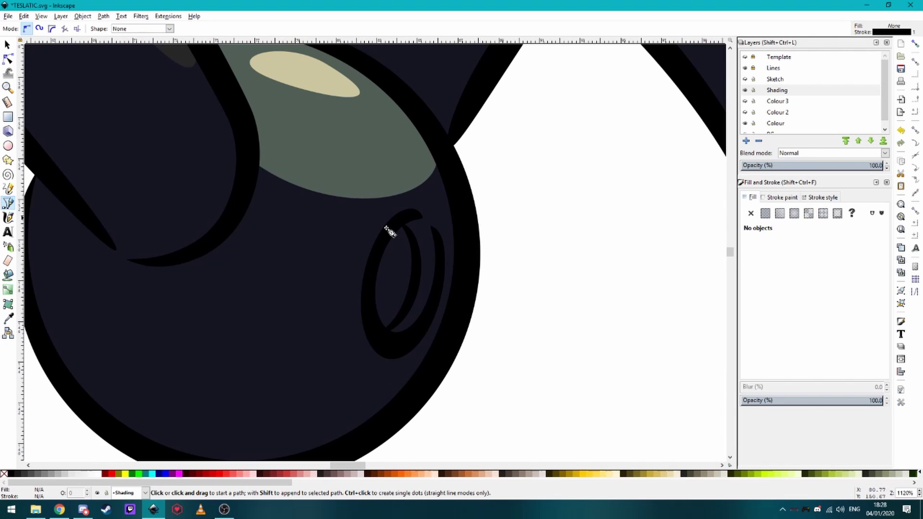
click(775, 91)
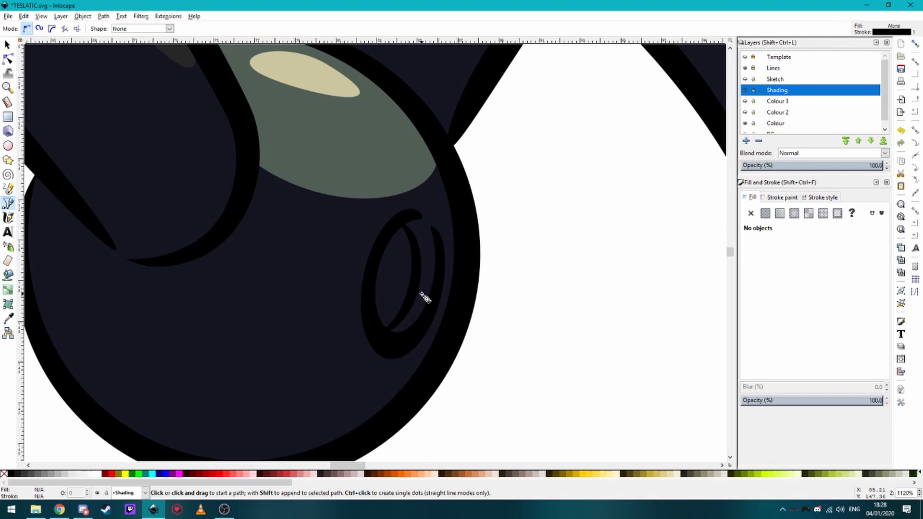
scroll(418, 320, up, 1)
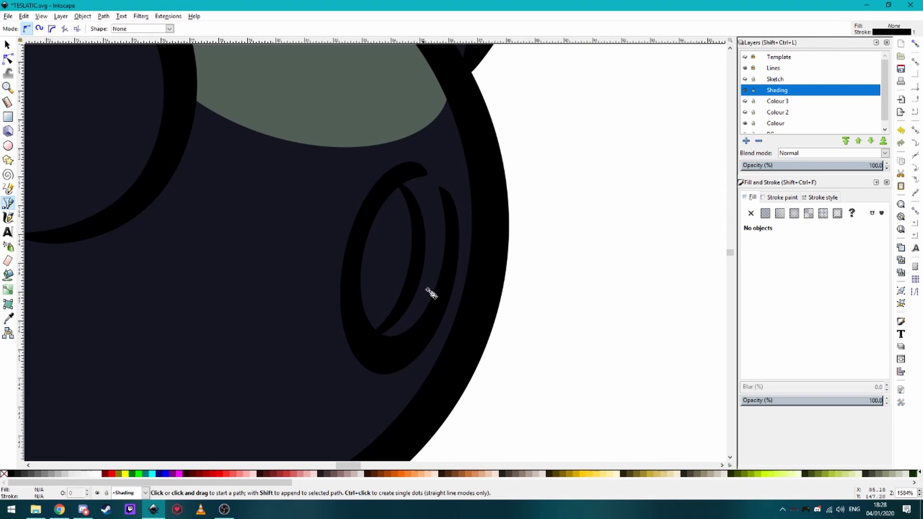
Step: Draw a closed curved cut-out path inside the left ball joint's ring
drag(446, 281, 418, 308)
drag(416, 273, 422, 255)
mouse_move(354, 289)
mouse_down()
mouse_move(341, 202)
mouse_move(344, 209)
mouse_up()
key(Return)
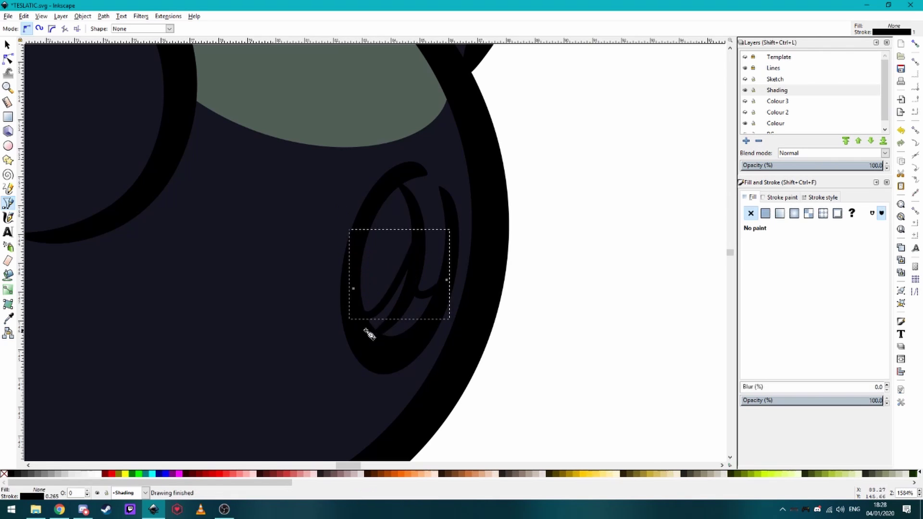
click(354, 289)
drag(348, 309, 392, 383)
drag(423, 339, 437, 310)
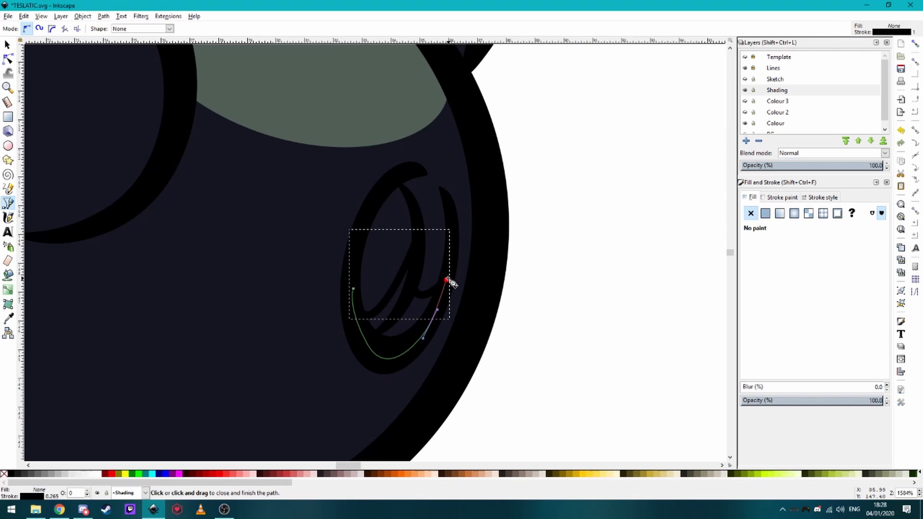
click(448, 280)
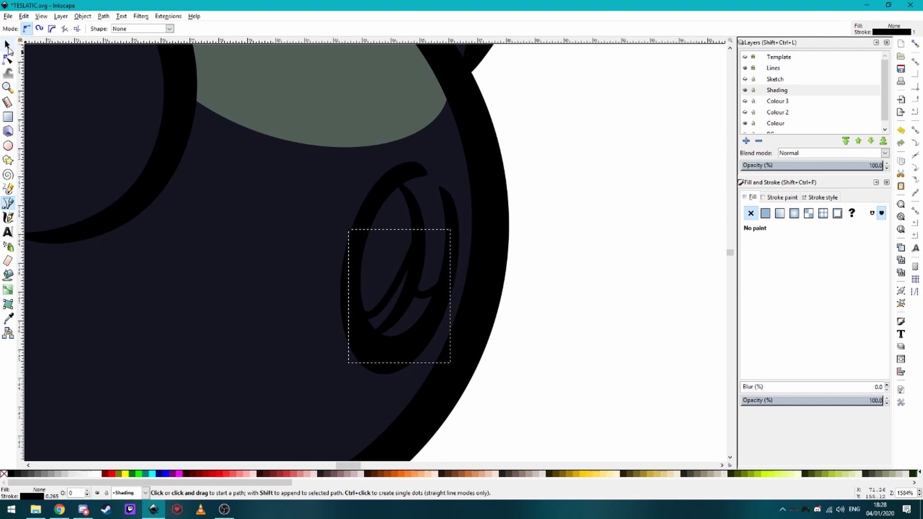
Step: Subtract the cut-out from the joint's dark shading with Path > Difference
click(7, 46)
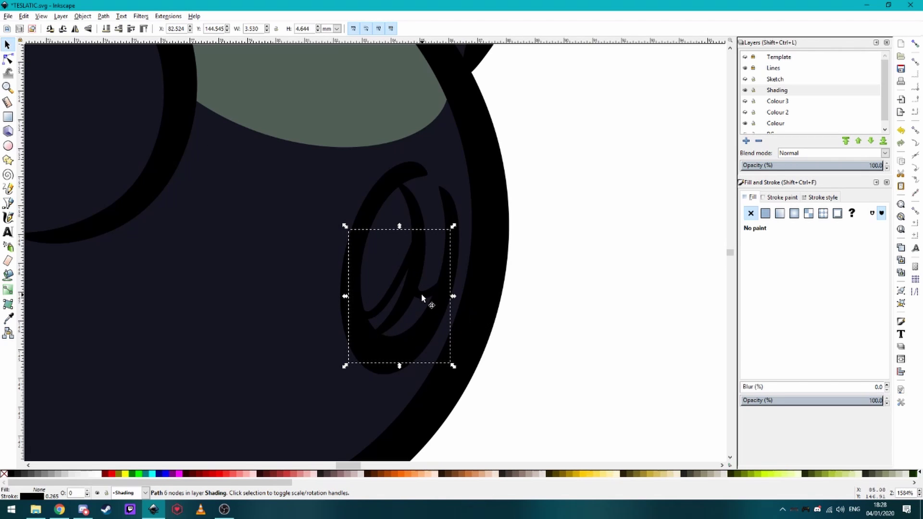
key(shift)
shift+click(266, 231)
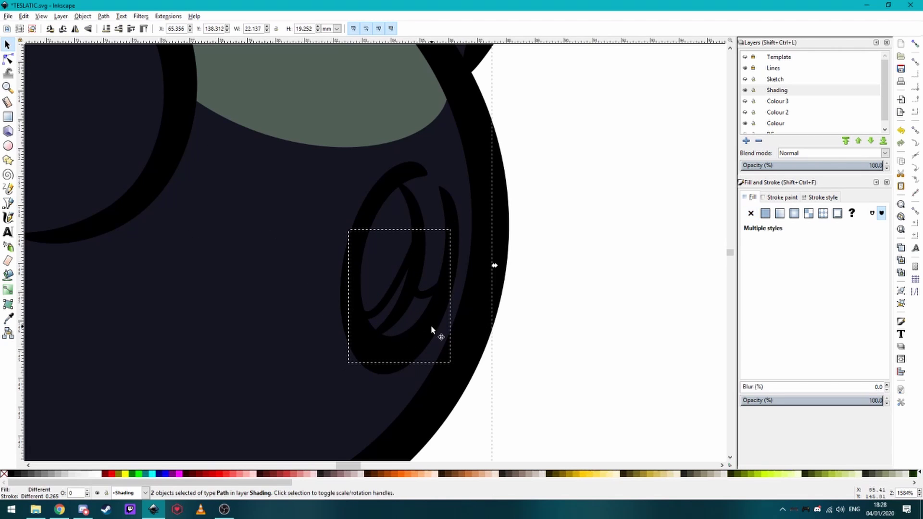
click(104, 16)
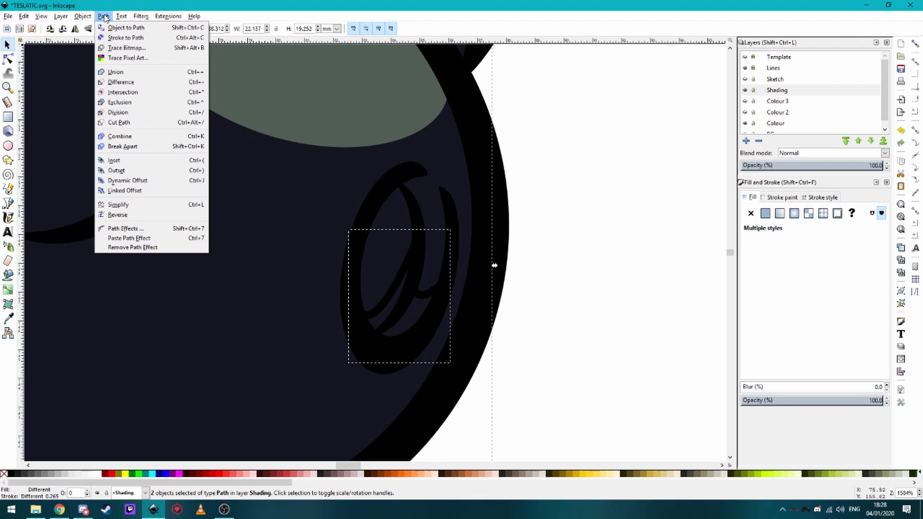
click(133, 83)
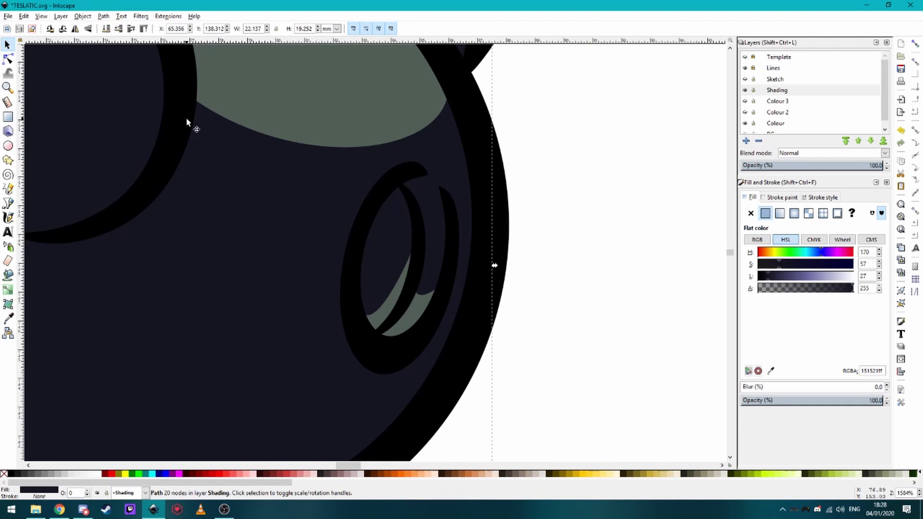
scroll(189, 124, down, 2)
Step: Start a crescent outline inside the left ball's ring with the Bezier pen
scroll(252, 241, down, 2)
scroll(252, 241, down, 3)
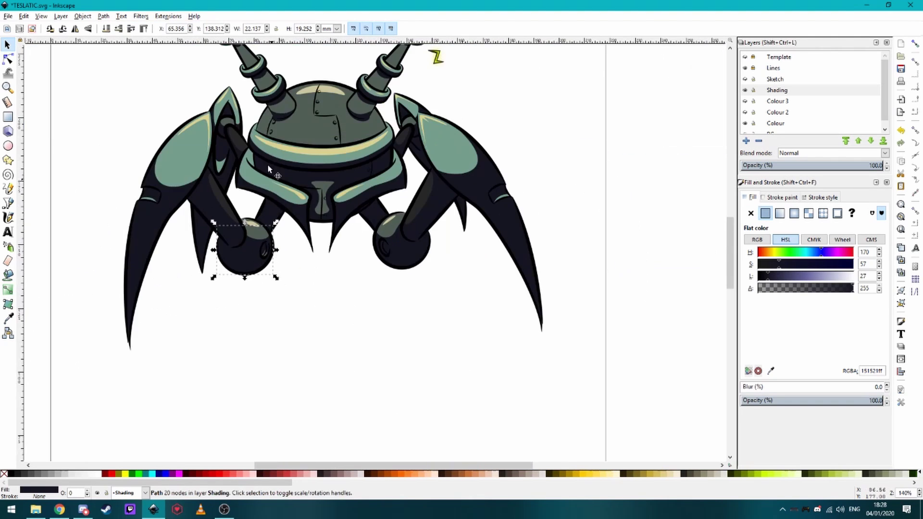
scroll(288, 177, up, 1)
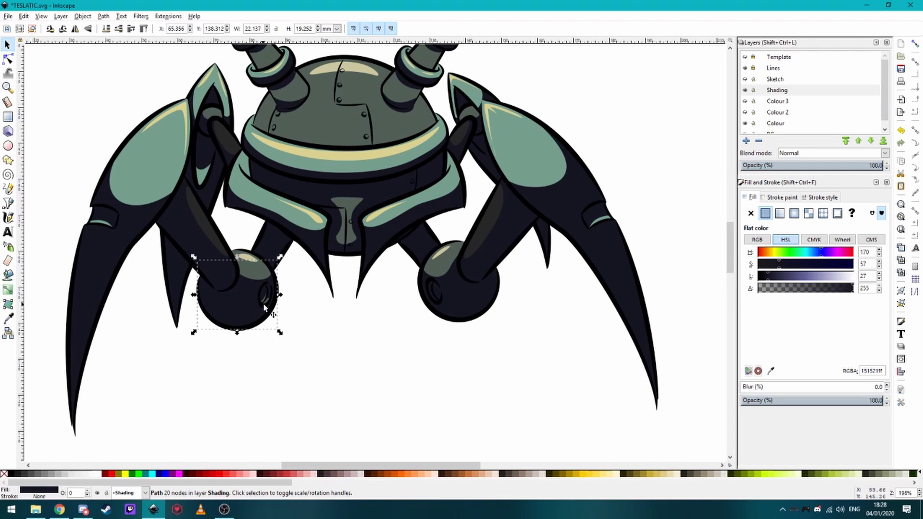
scroll(266, 303, up, 4)
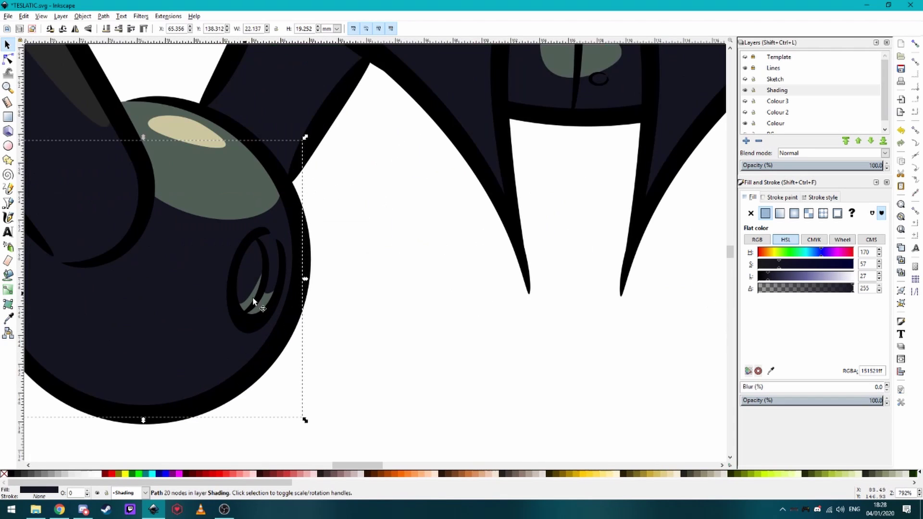
scroll(214, 276, down, 2)
scroll(235, 267, up, 1)
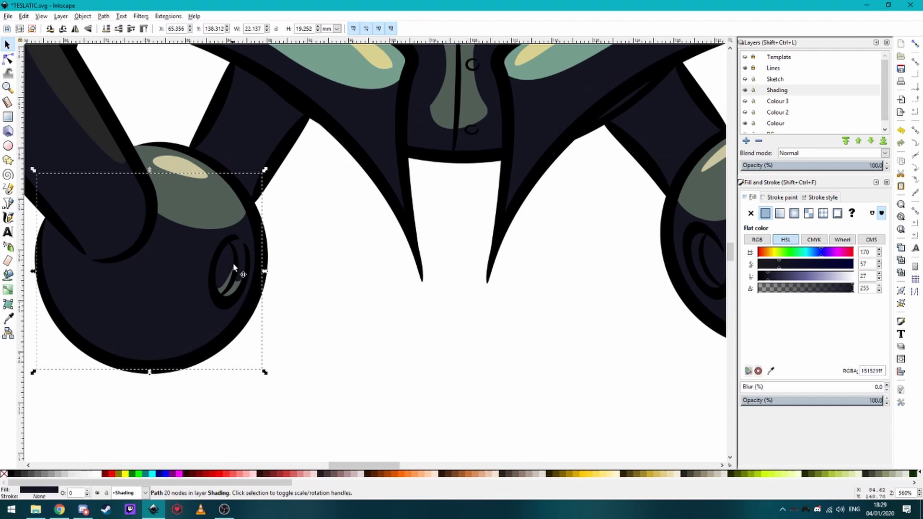
scroll(207, 245, down, 3)
scroll(452, 293, up, 2)
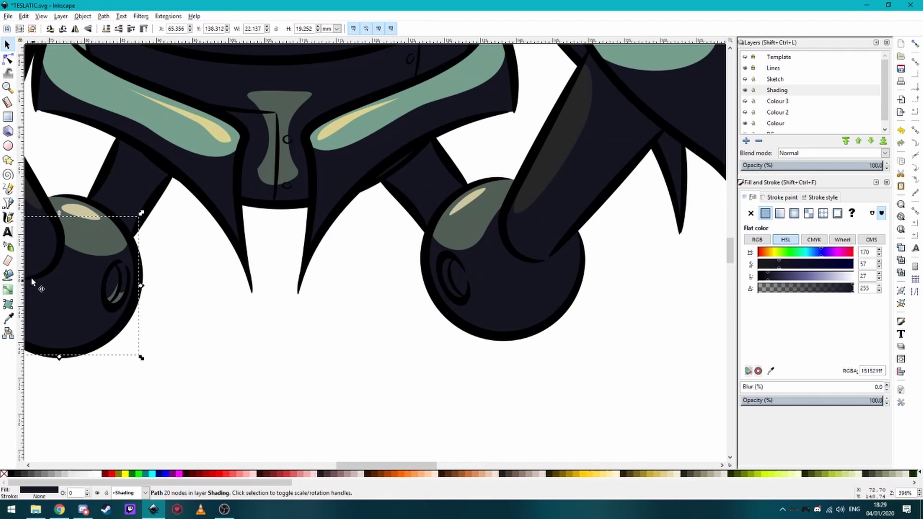
click(8, 202)
scroll(486, 336, up, 5)
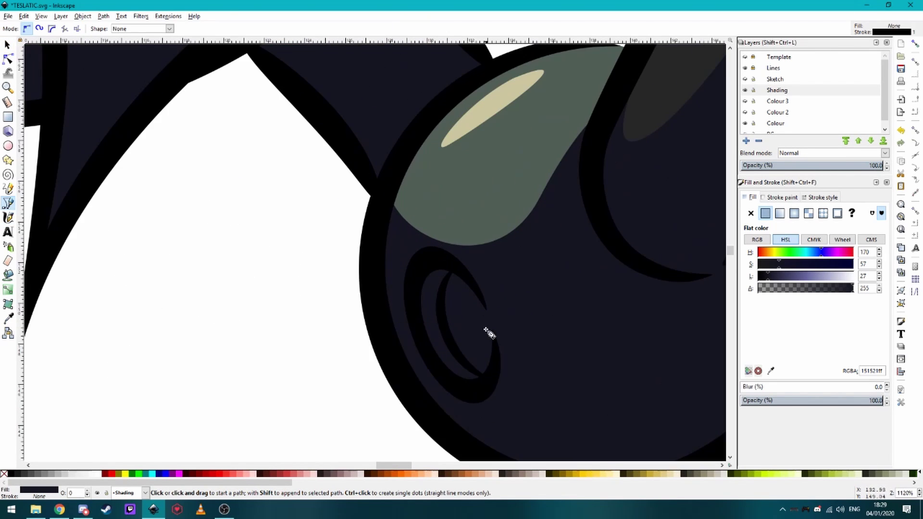
scroll(439, 382, up, 1)
drag(380, 306, 444, 353)
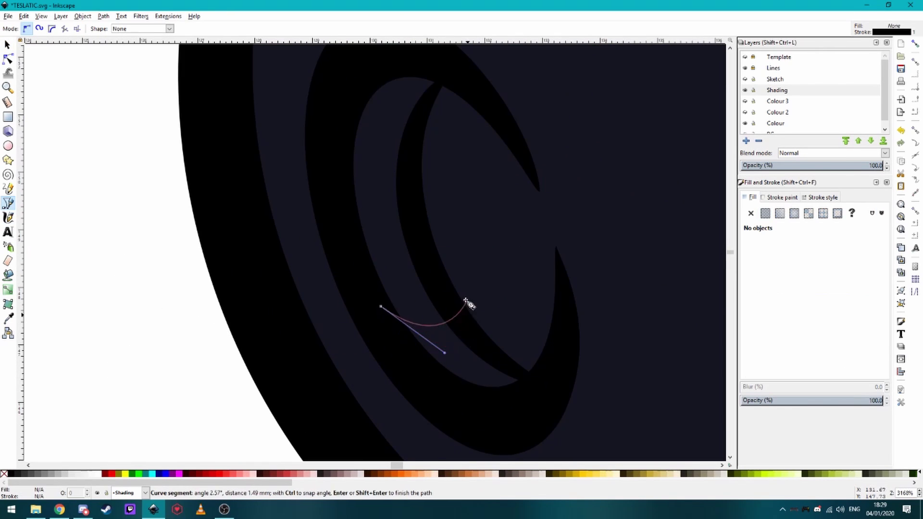
drag(428, 267, 413, 244)
Step: Curve the remaining edges of the crescent and close it on its start node
scroll(437, 316, down, 1)
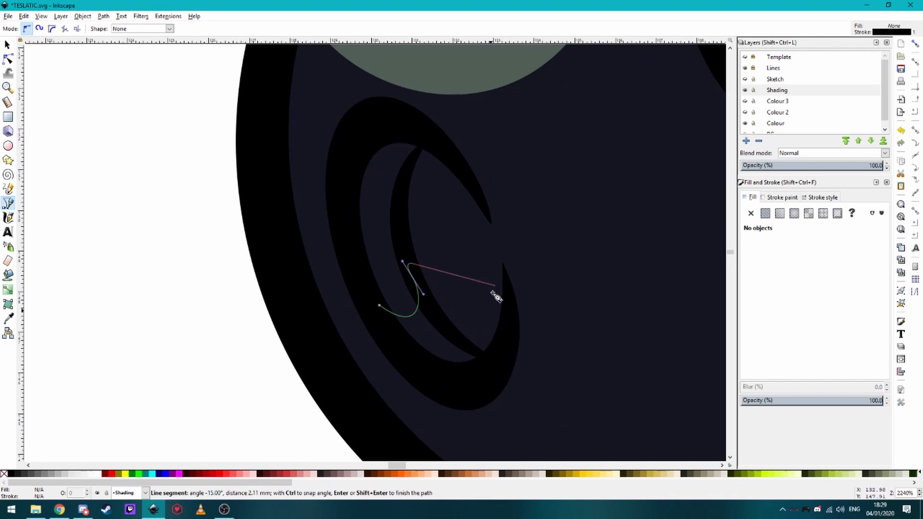
drag(506, 282, 514, 180)
right_click(525, 336)
click(507, 282)
drag(432, 393, 389, 344)
click(378, 308)
scroll(575, 301, down, 1)
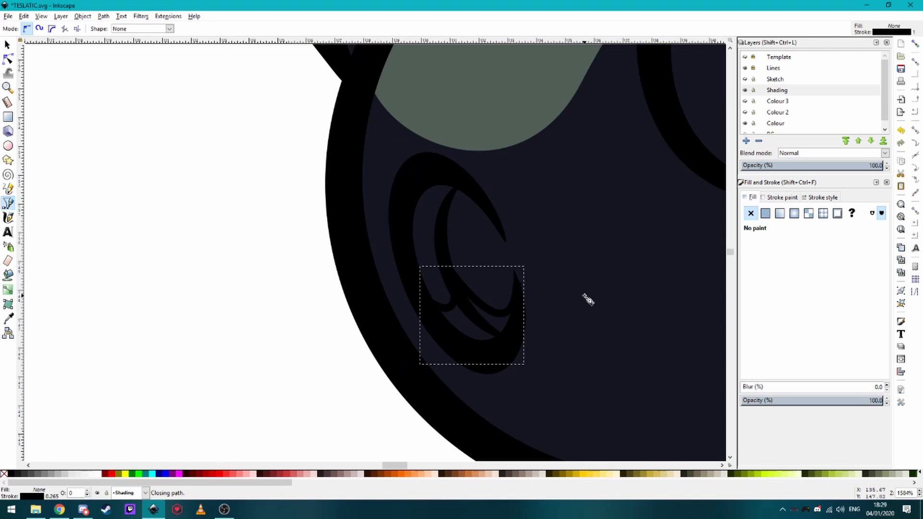
Step: Subtract the crescent from the ball's shading with Path > Difference, leaving a 23-node path
click(7, 44)
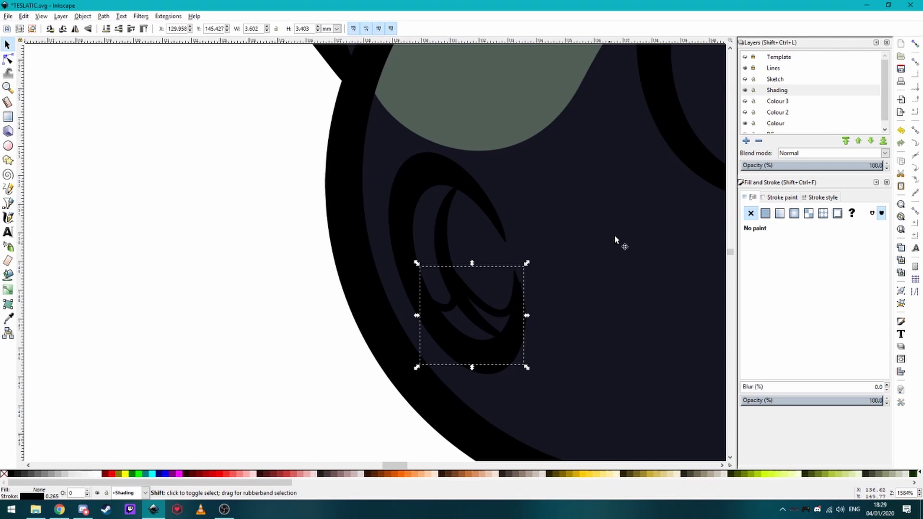
shift+click(612, 269)
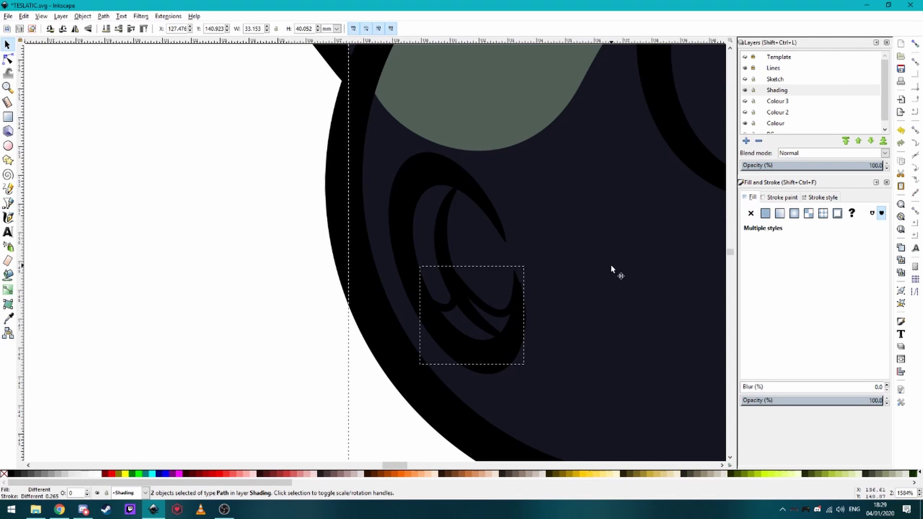
click(104, 17)
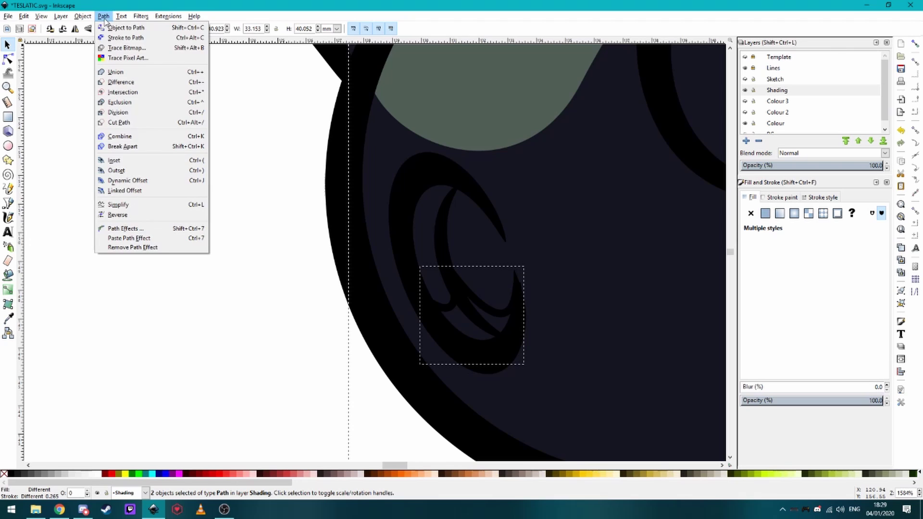
click(139, 87)
scroll(474, 181, down, 5)
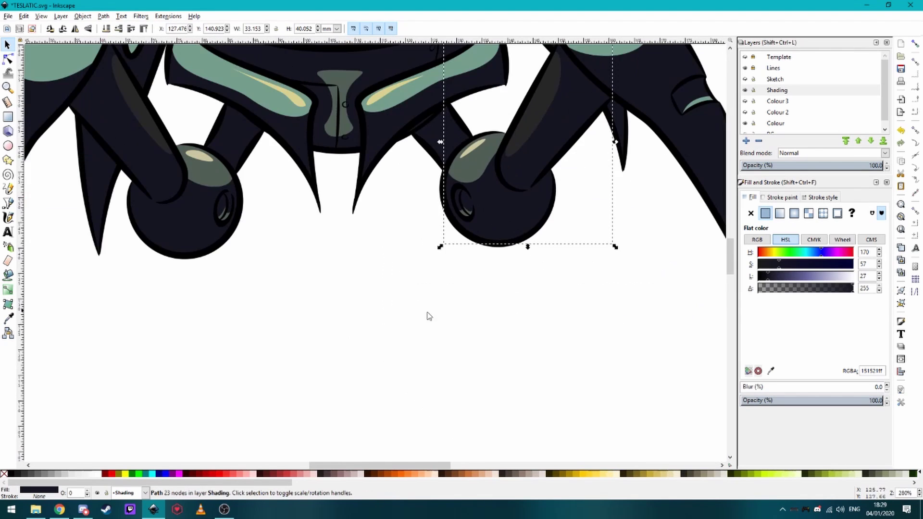
Step: Clear the selection and look over the shaded robot
click(426, 317)
scroll(385, 296, down, 2)
scroll(408, 309, down, 2)
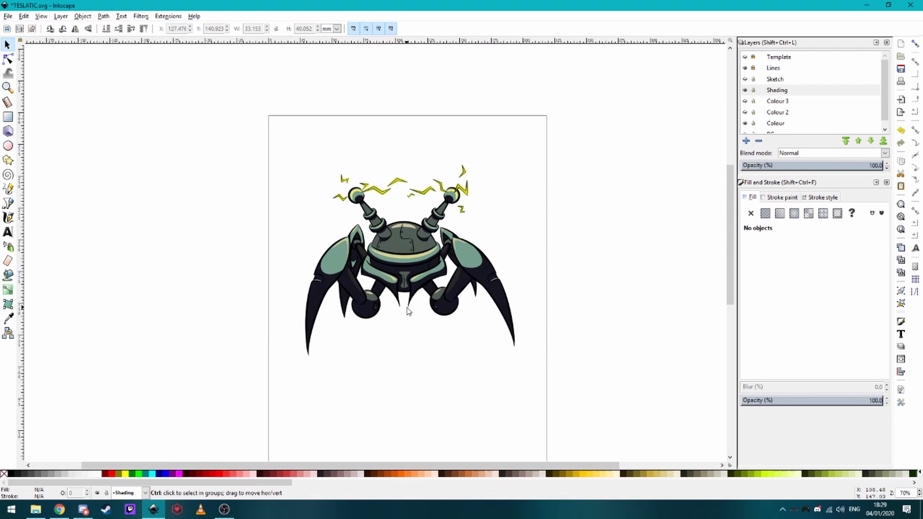
scroll(395, 322, up, 2)
scroll(392, 319, down, 1)
scroll(368, 303, up, 1)
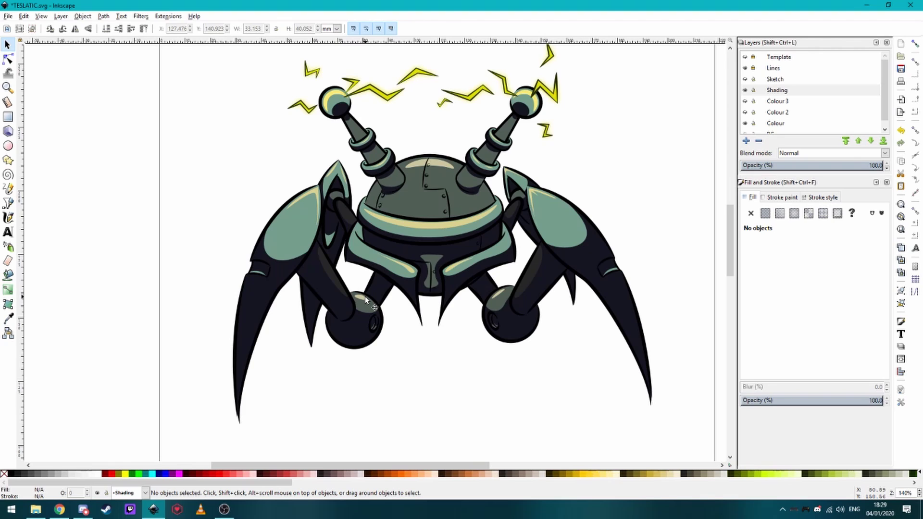
Step: Sweep the Shading layer's opacity from half to zero and back up, ending at 70.3%
click(783, 93)
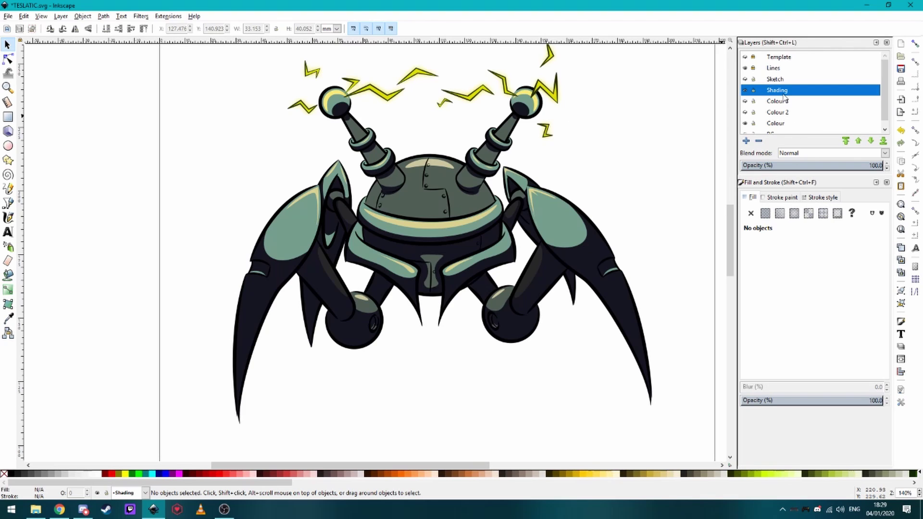
click(812, 166)
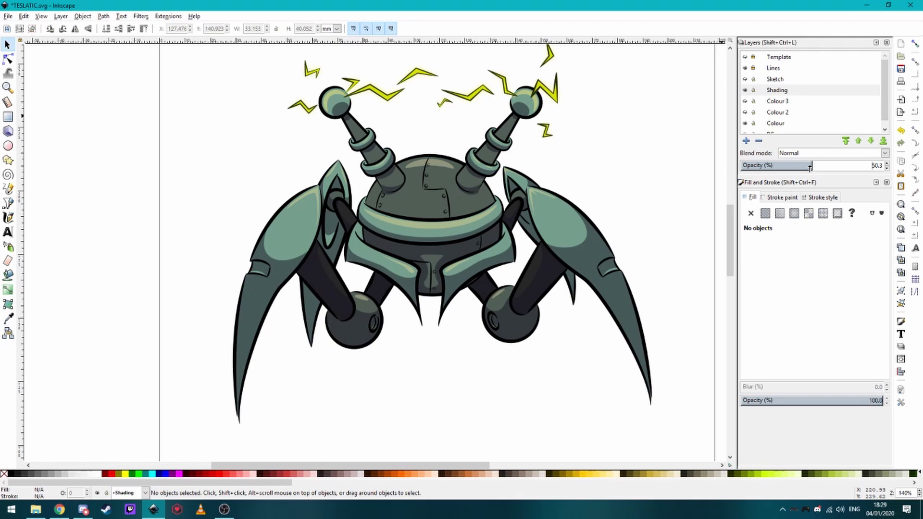
mouse_move(810, 166)
mouse_down()
mouse_move(432, 164)
mouse_move(721, 165)
mouse_up()
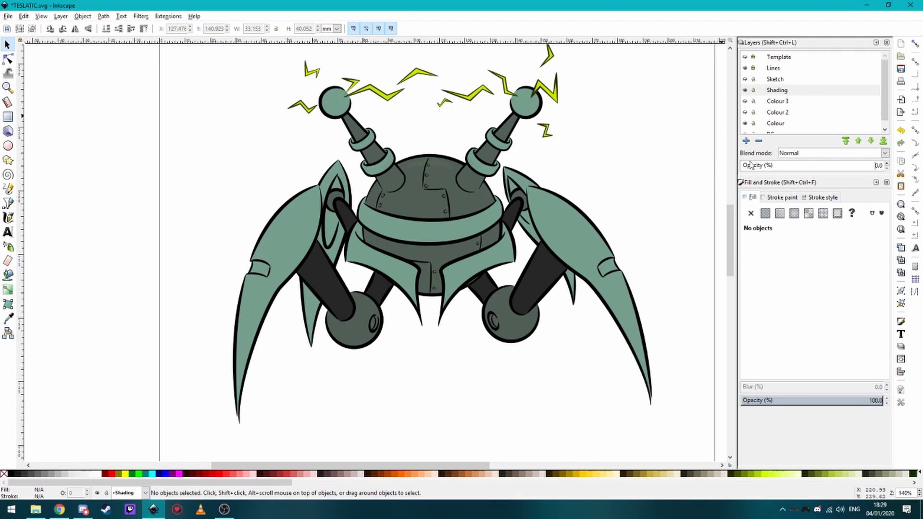
click(766, 166)
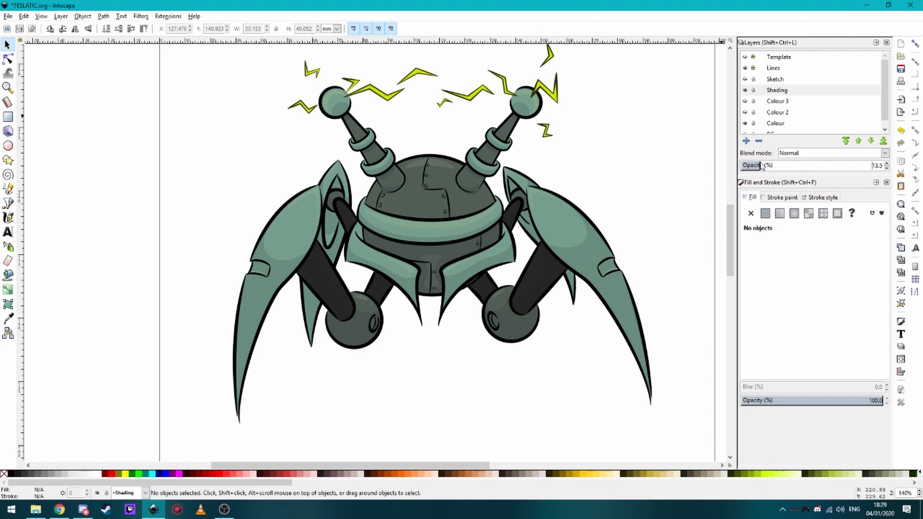
mouse_move(762, 166)
mouse_down()
mouse_move(863, 173)
mouse_move(815, 175)
mouse_move(838, 173)
mouse_up()
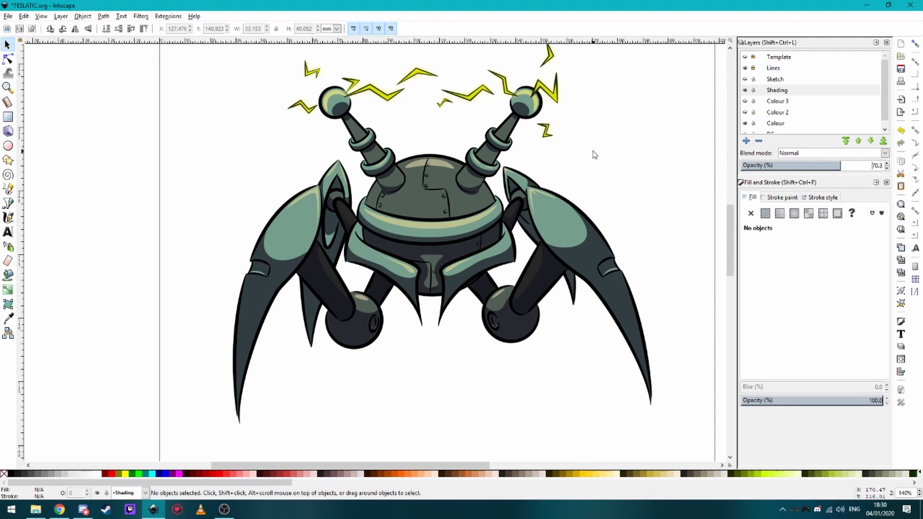
scroll(479, 166, down, 1)
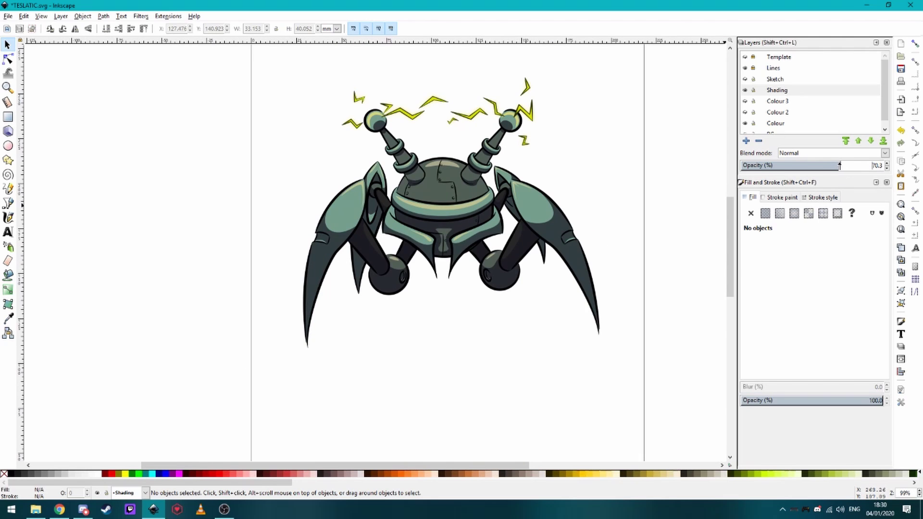
Step: Set the Shading layer's opacity to 66.6%
mouse_move(840, 165)
mouse_down()
mouse_move(882, 166)
mouse_move(840, 167)
mouse_up()
Step: Toggle the Colour 3, Shading and Colour 2 layers on and off to compare colour variants, ending with Colour 3 visible
click(745, 101)
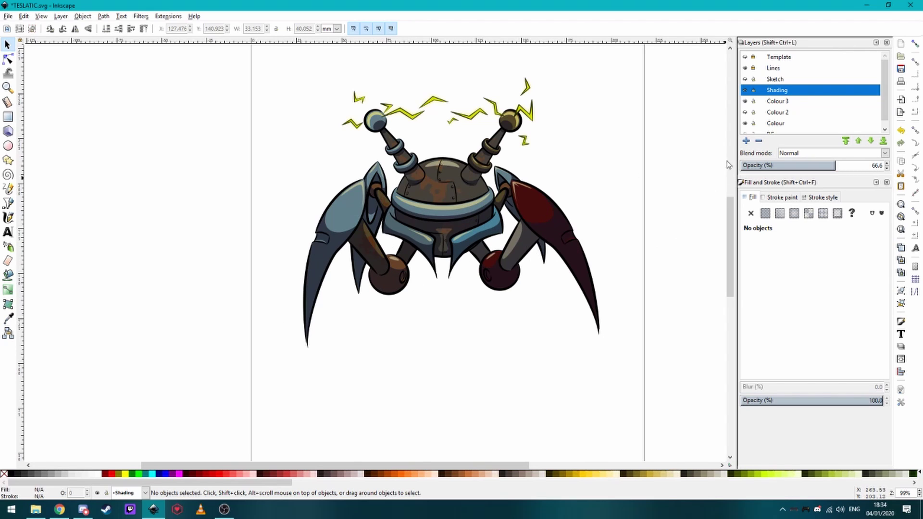
click(745, 90)
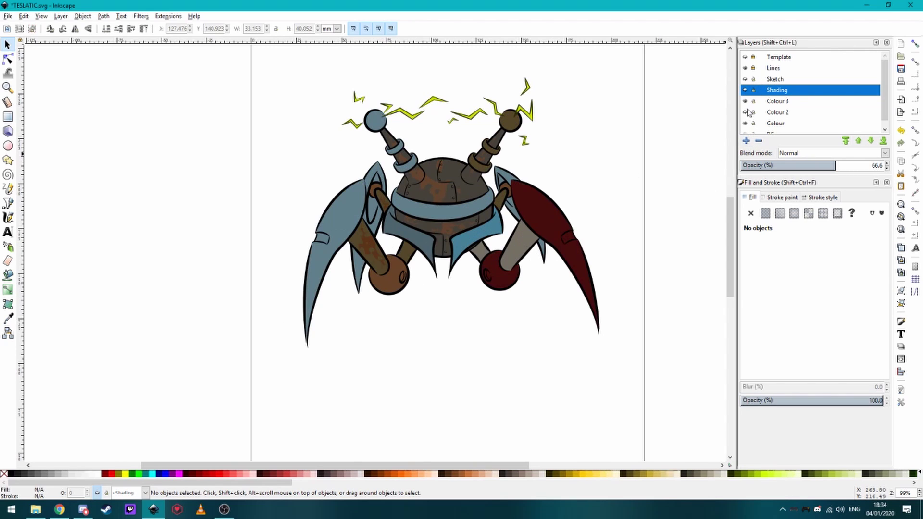
click(746, 90)
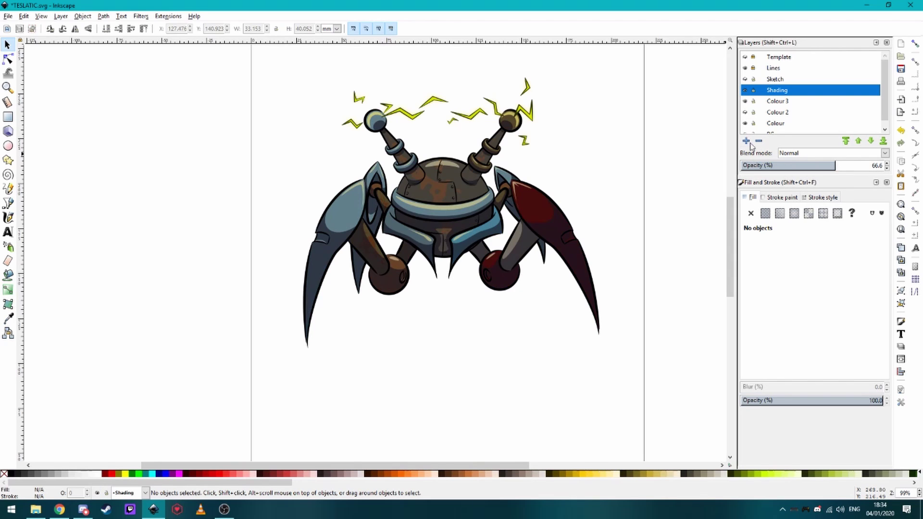
click(747, 111)
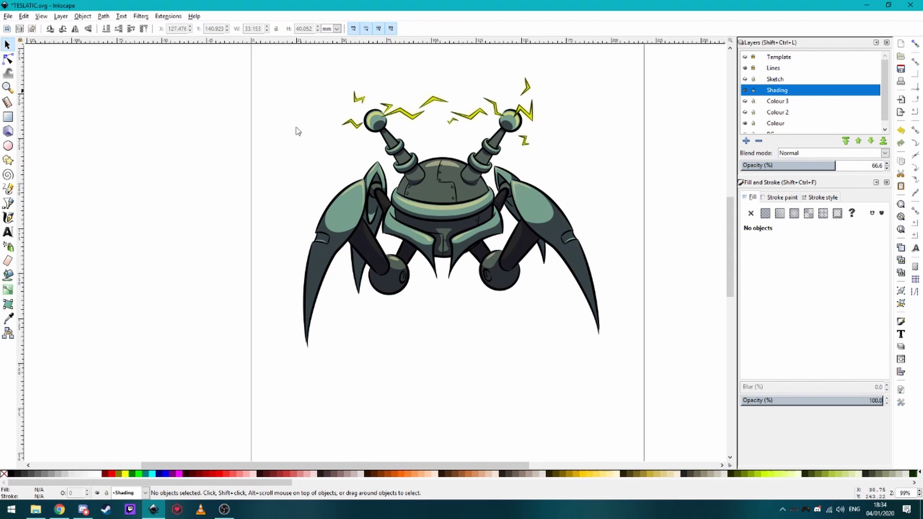
click(745, 112)
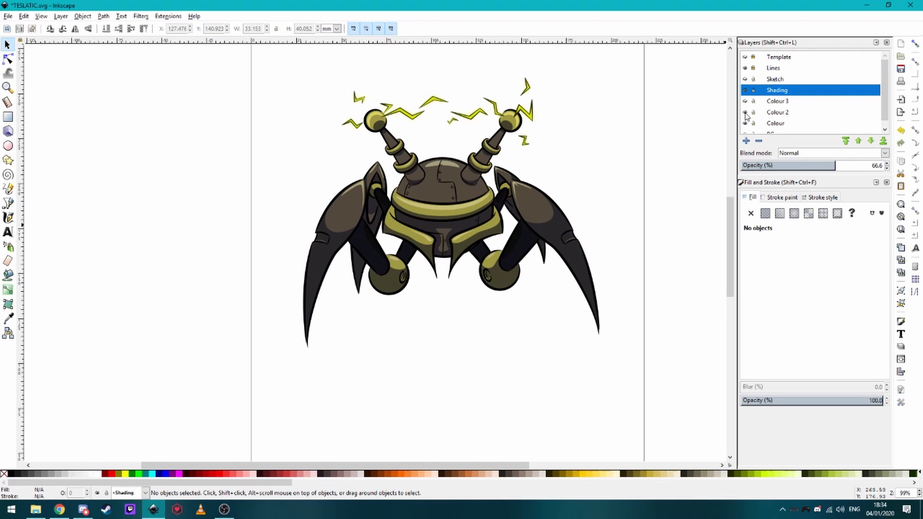
click(746, 112)
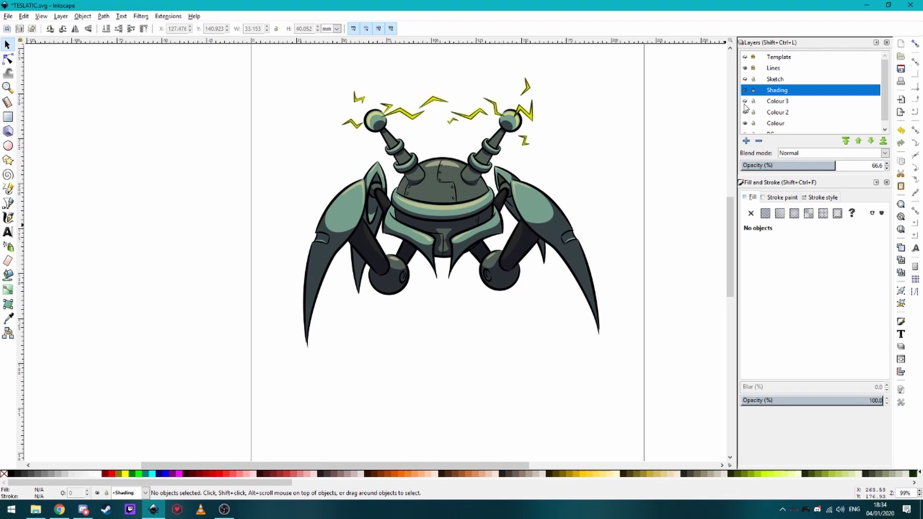
click(746, 102)
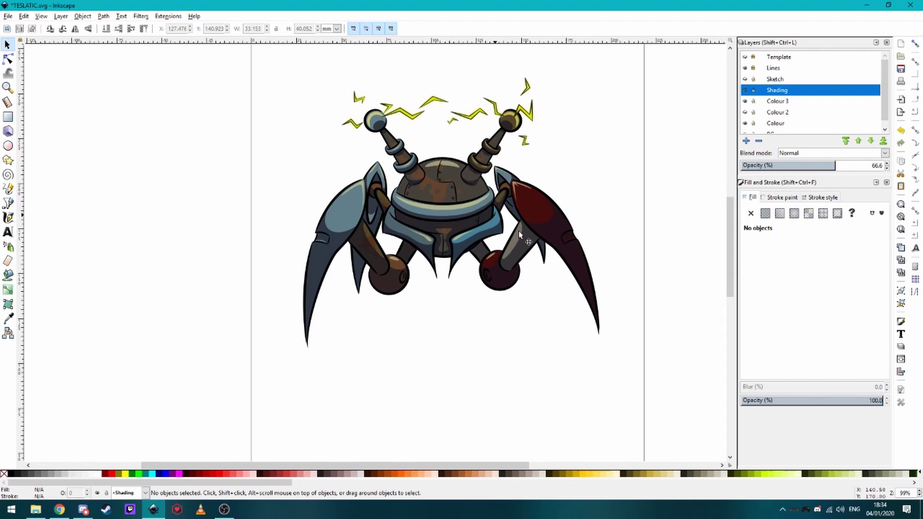
click(746, 112)
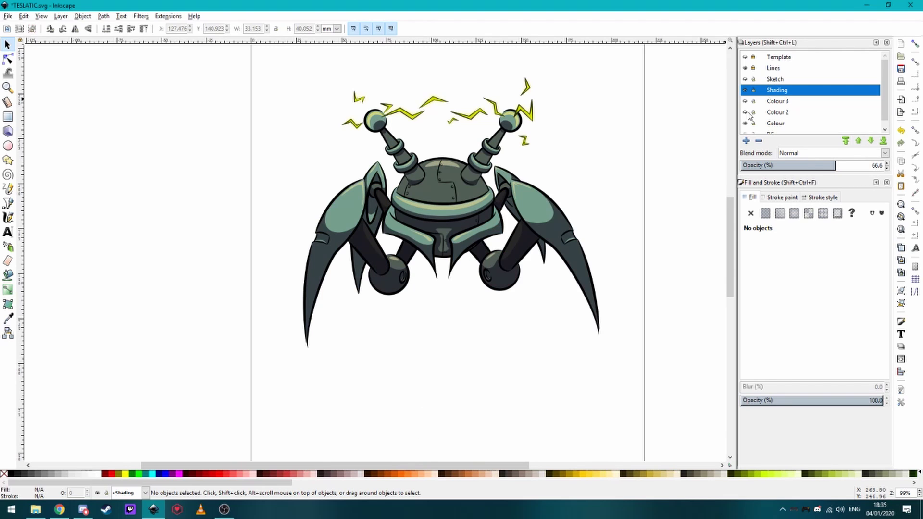